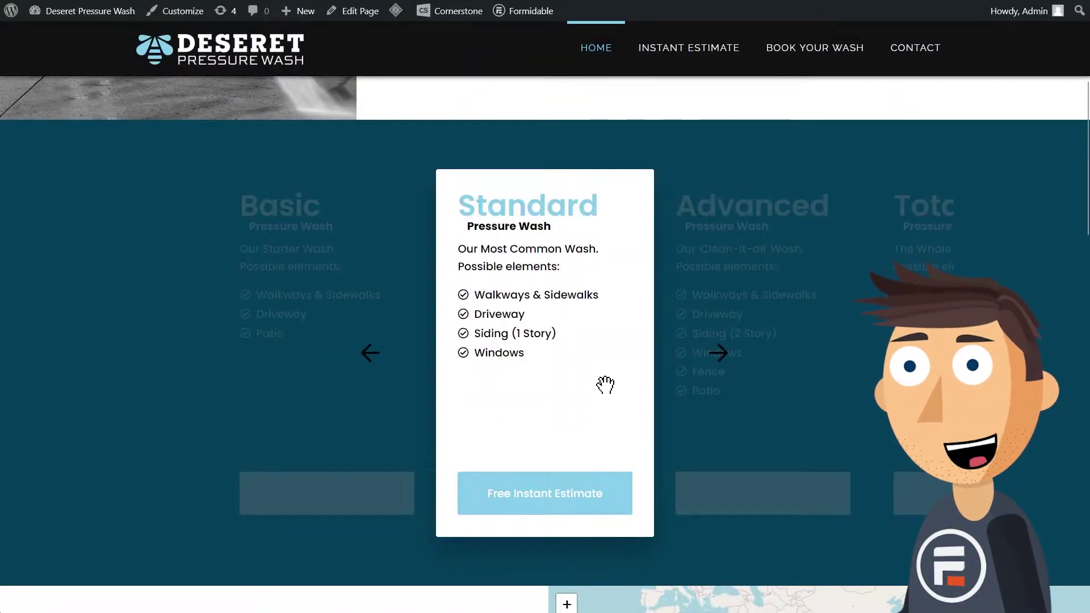
Browse the Basic, Standard, Advanced and Total wash cards in the carousel
click(715, 353)
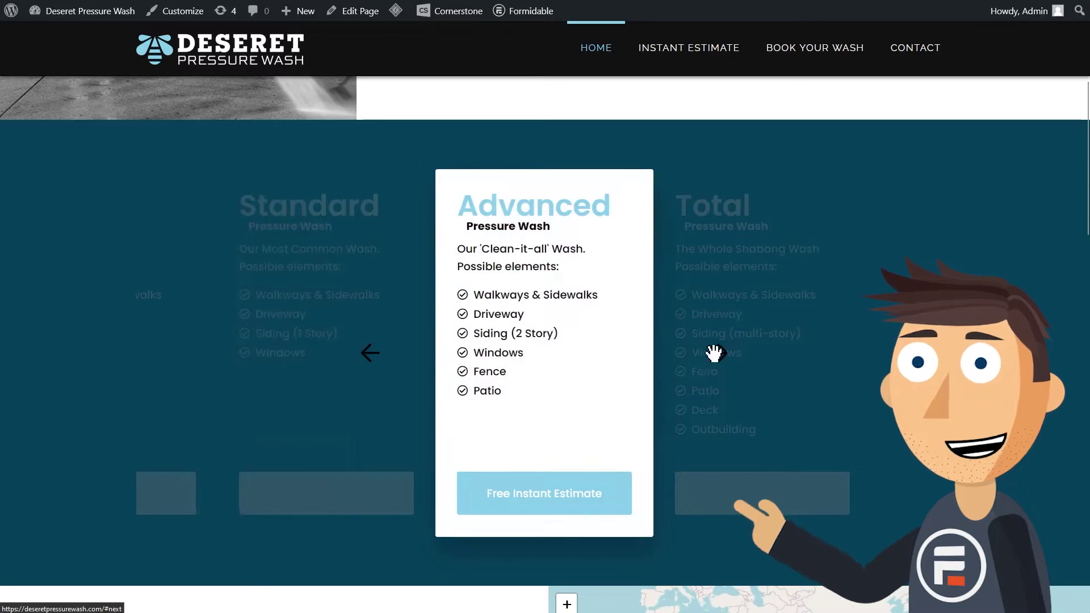
click(714, 353)
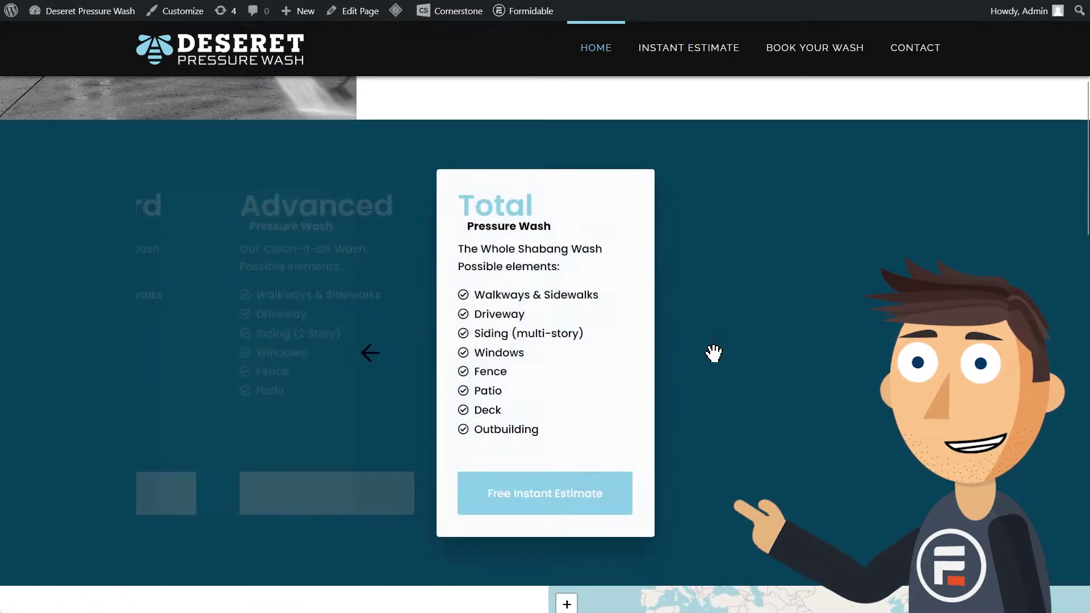
click(359, 358)
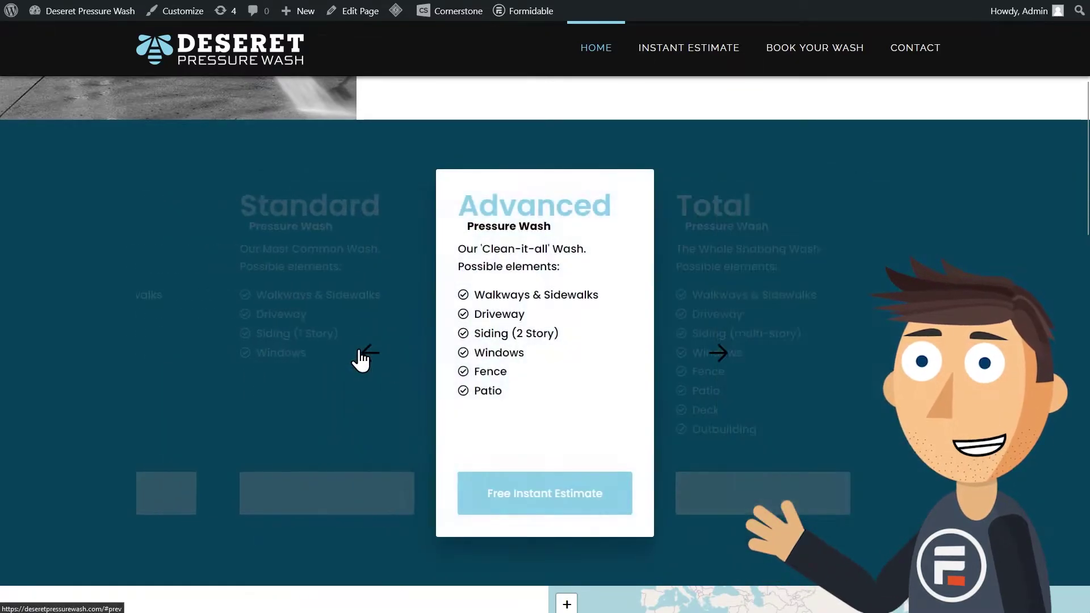
click(360, 358)
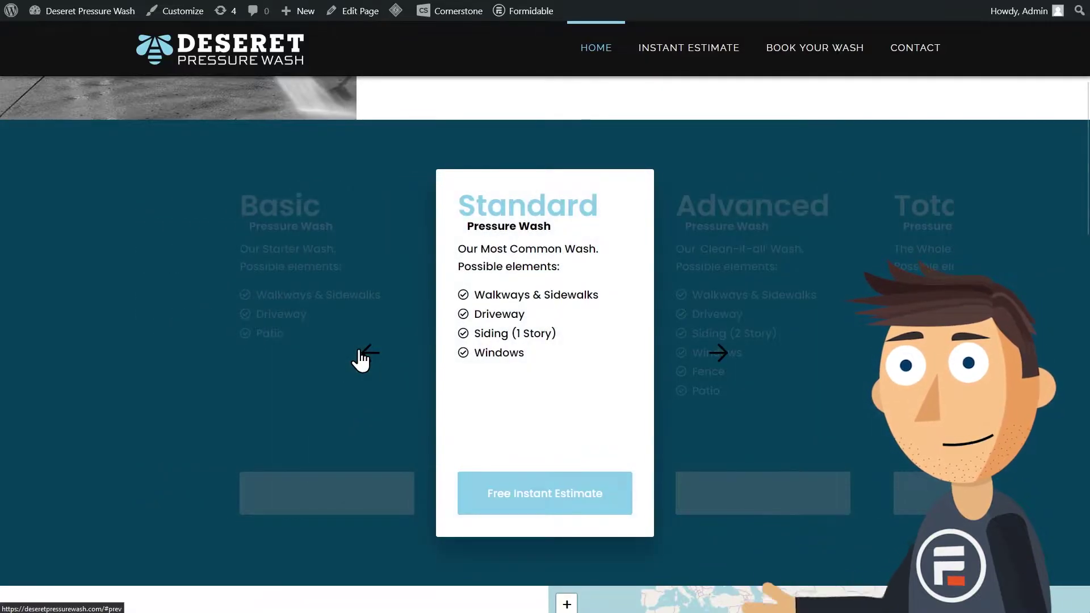
click(362, 358)
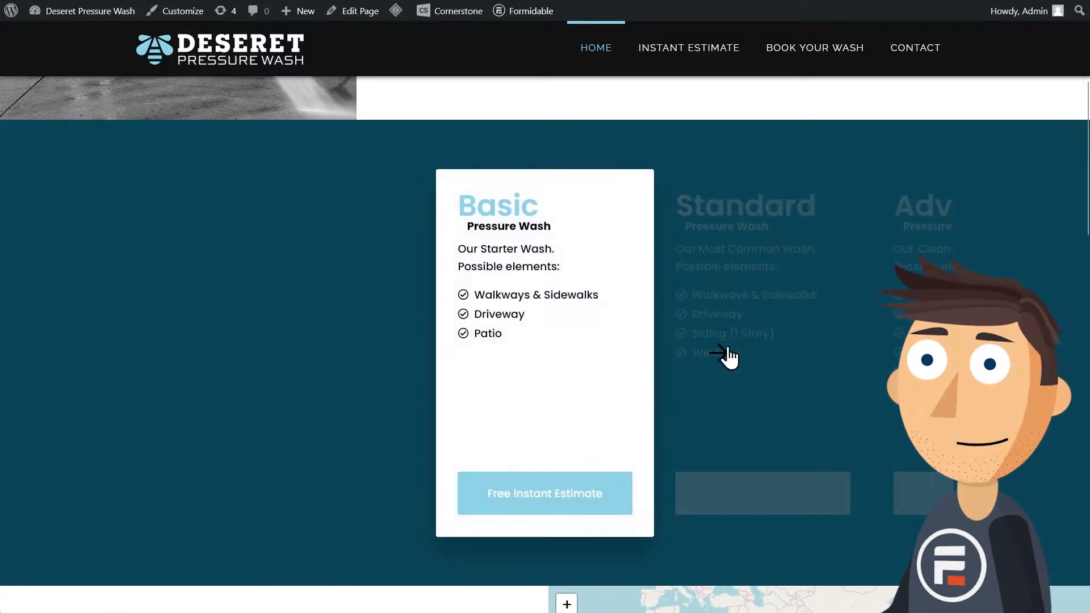
click(711, 356)
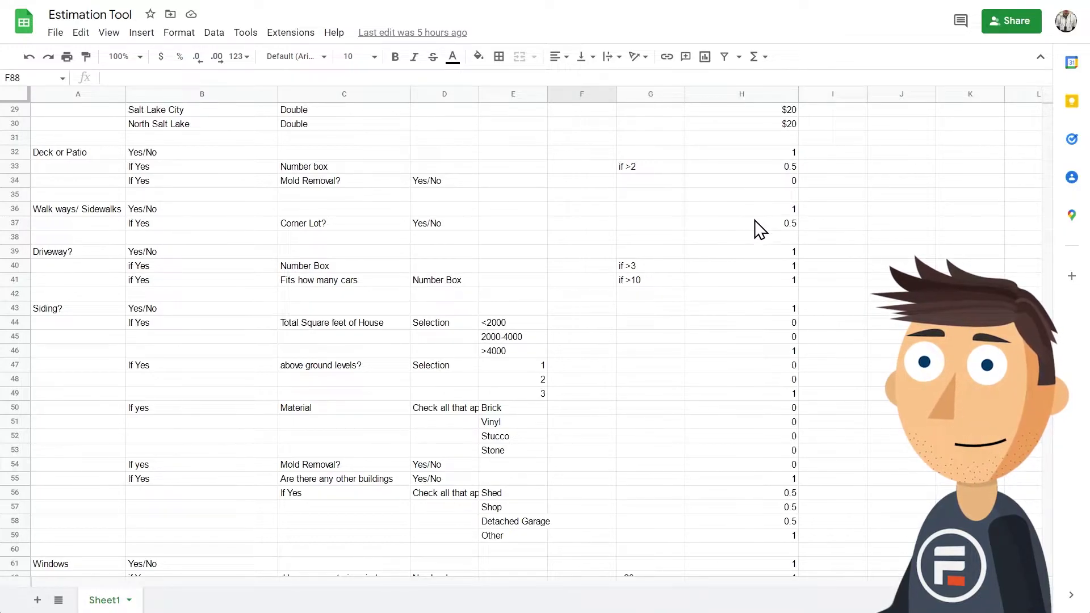
scroll(764, 273, down, 5)
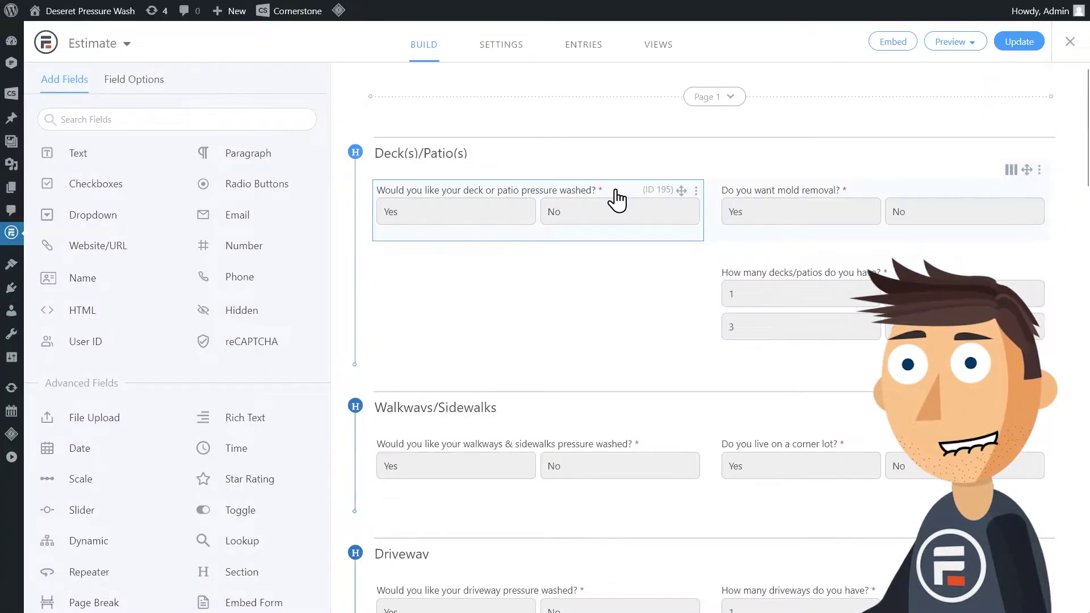
Turn on separate values for the deck/patio question, storing 1 for Yes and 0 for No
click(617, 199)
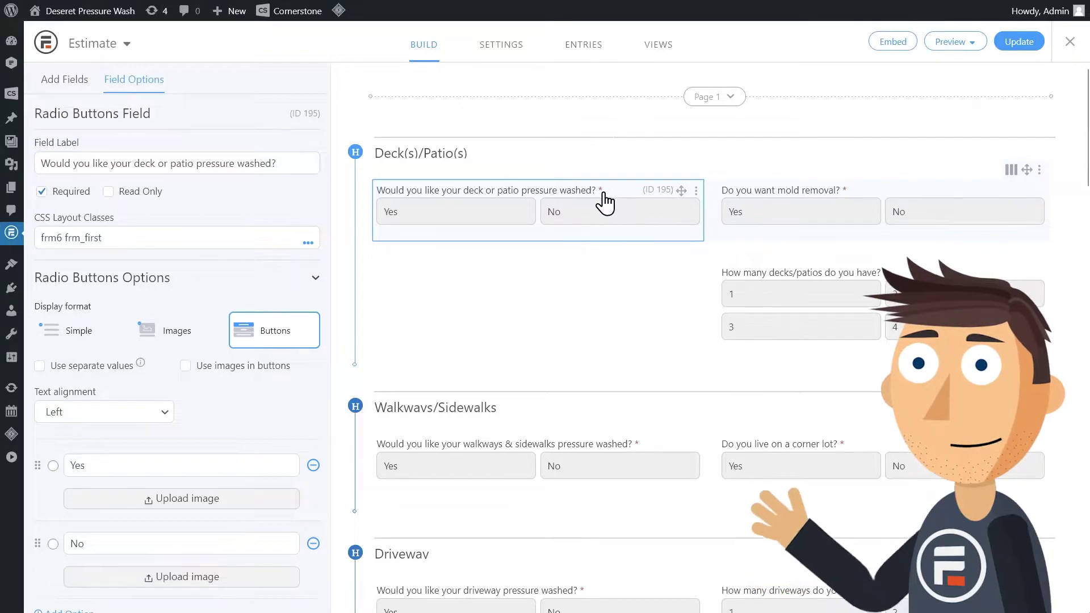
click(40, 366)
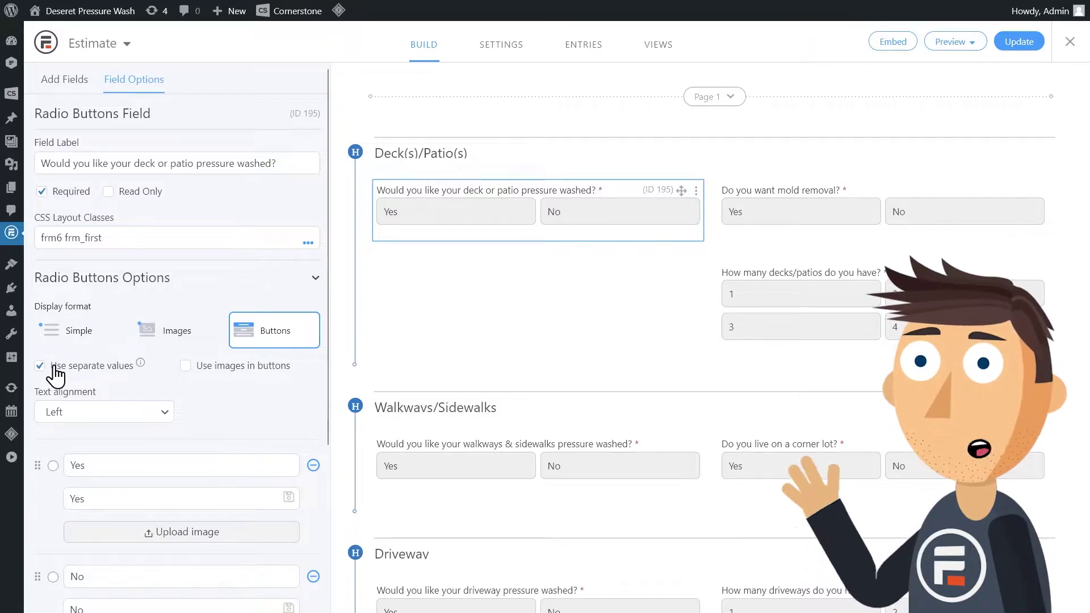
scroll(108, 503, down, 2)
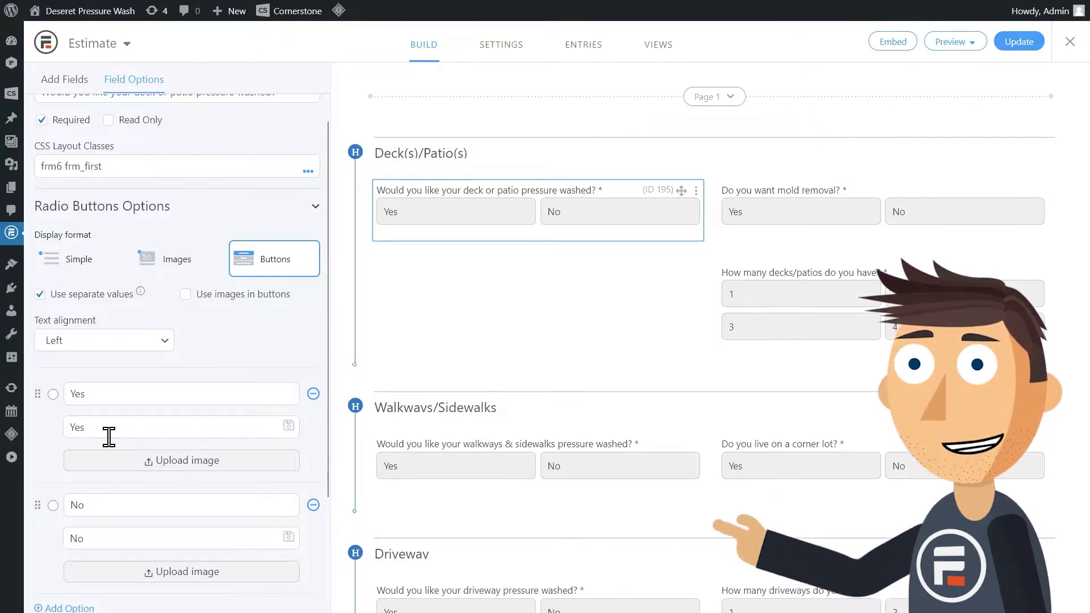
click(107, 434)
drag(108, 427, 69, 428)
text(1)
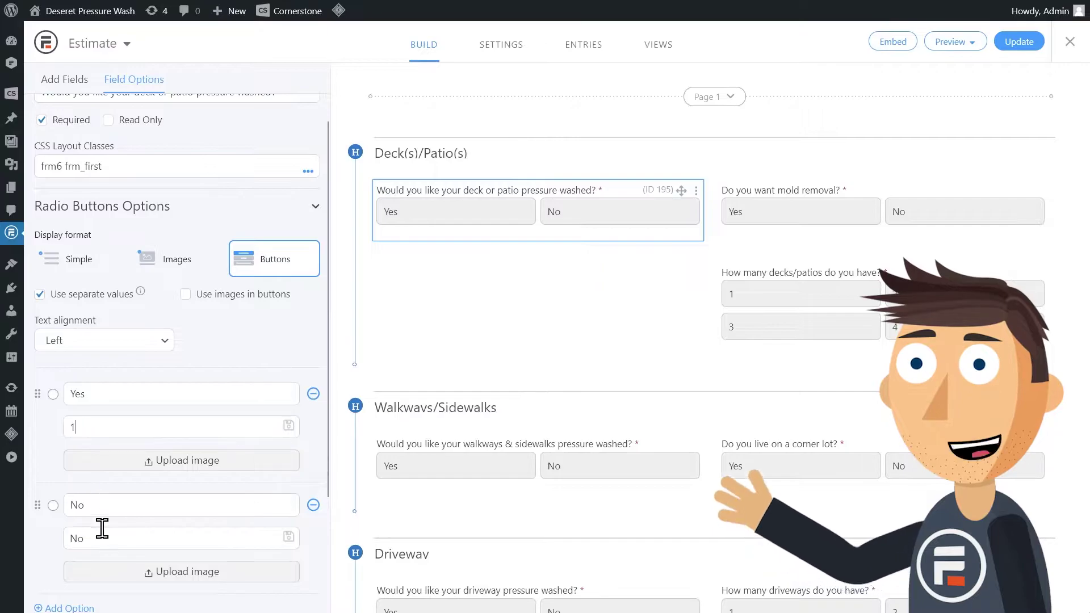
drag(101, 539, 65, 537)
text(0)
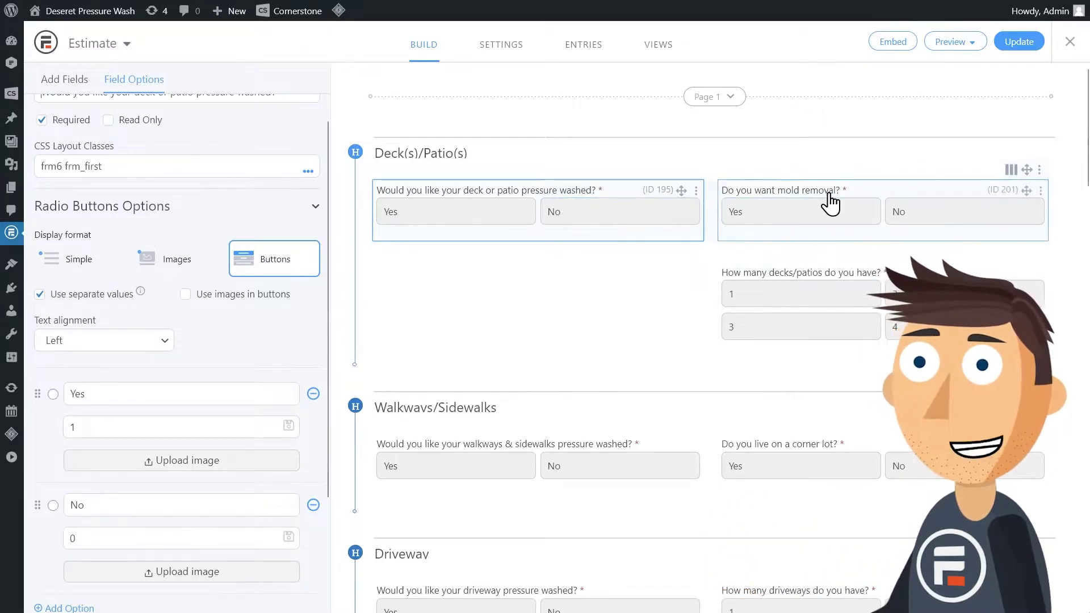
click(795, 287)
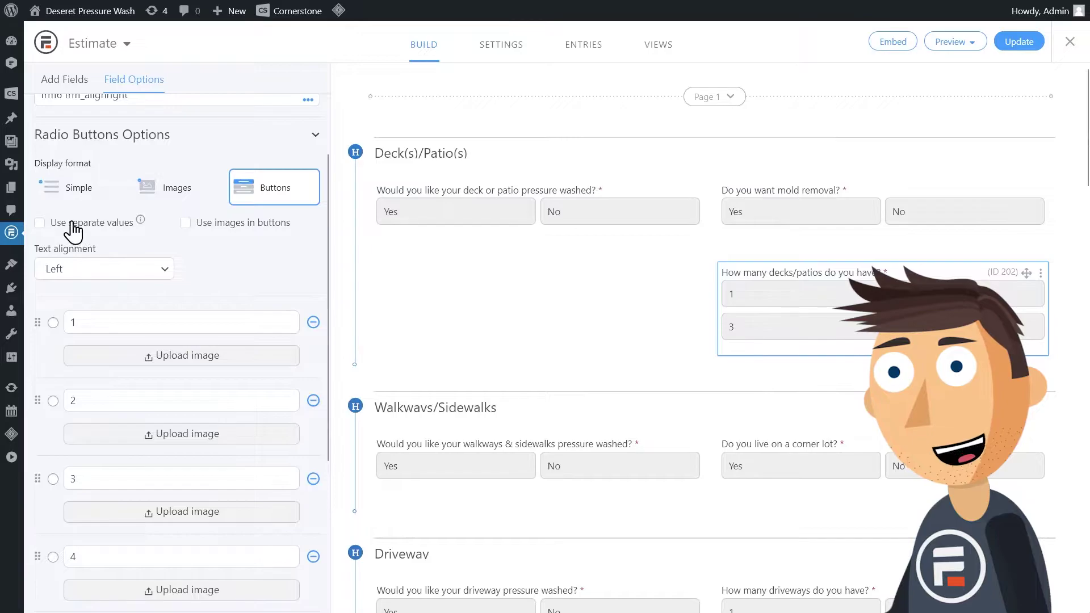
Enable Use separate values on the decks/patios count question
click(73, 225)
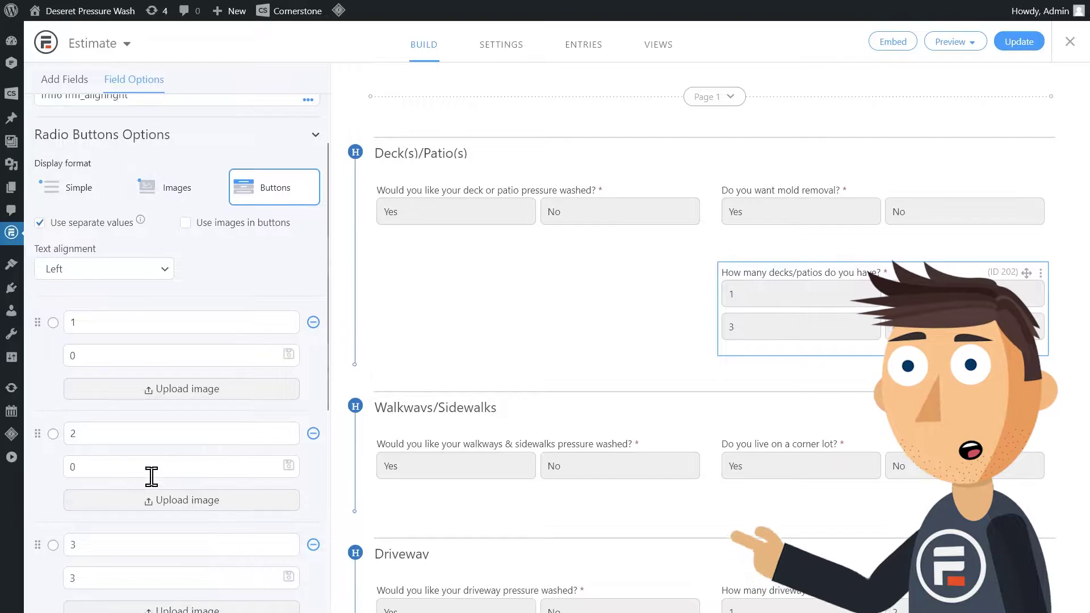
scroll(120, 495, down, 5)
Score decks/patios options 3 and 4 as .5, then review the walkways, corner lot and lot-size questions
double_click(68, 361)
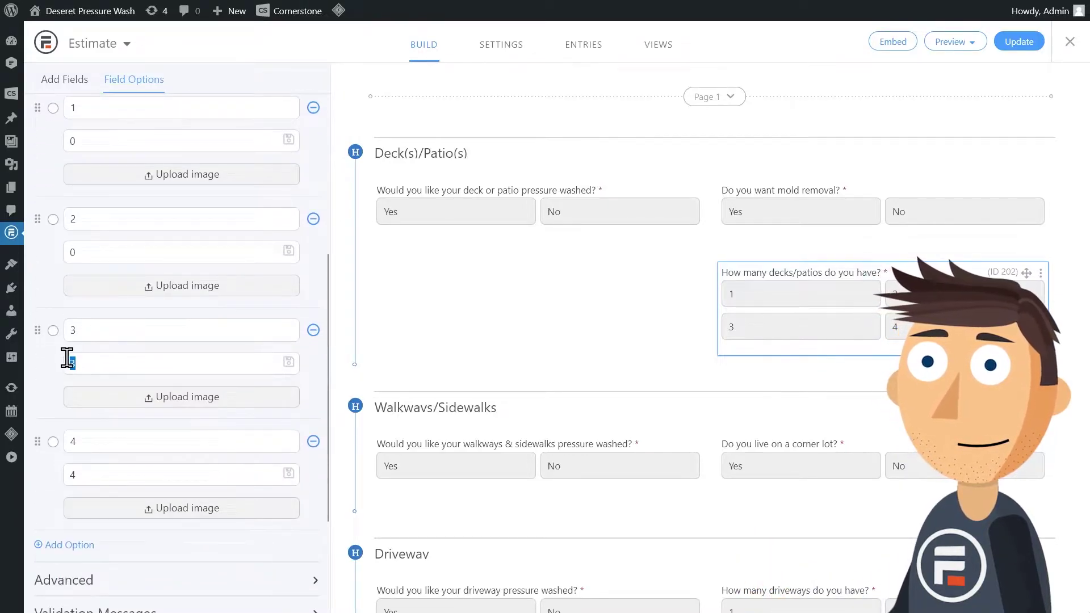
text(5)
double_click(69, 474)
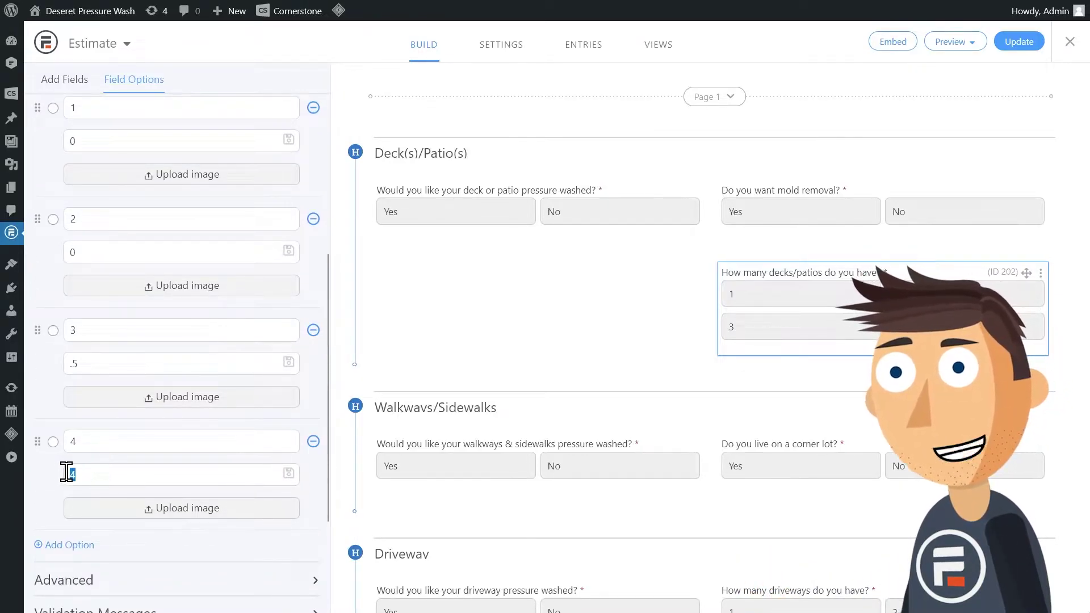
text(.5)
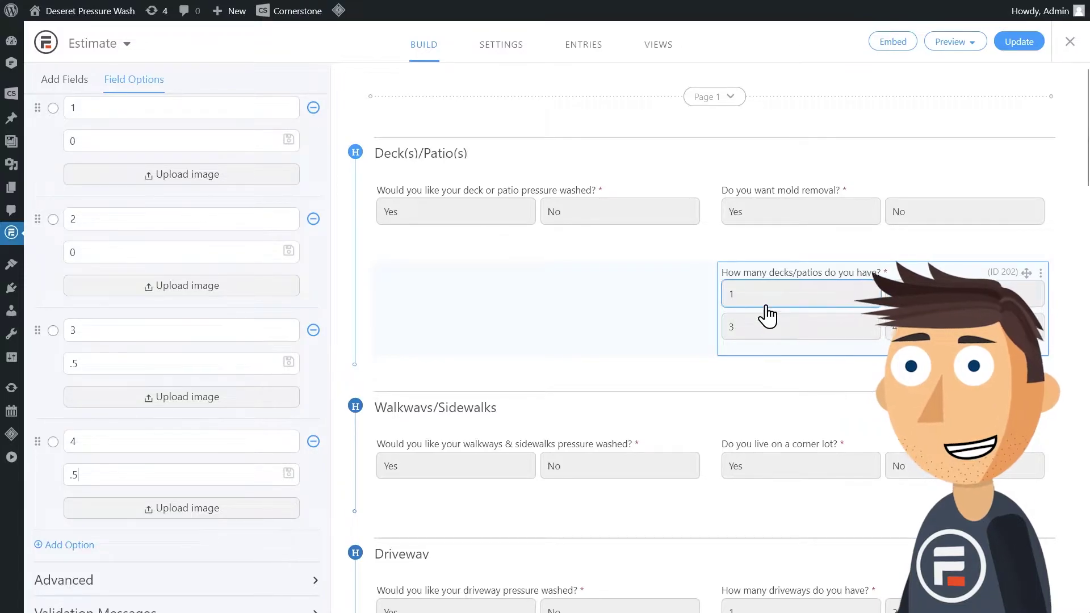
scroll(613, 317, down, 2)
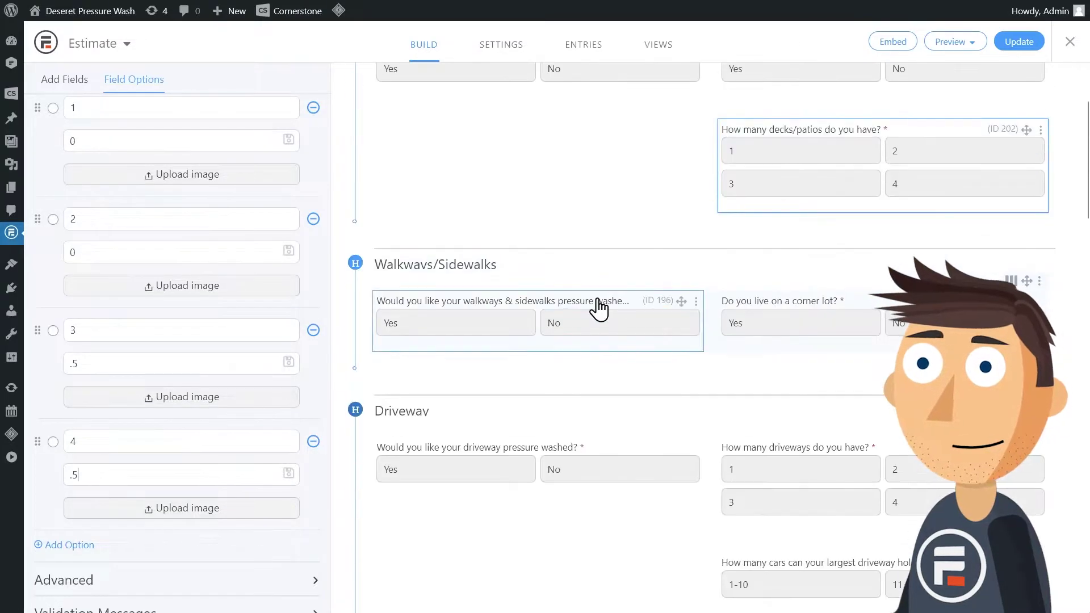
click(597, 309)
click(755, 312)
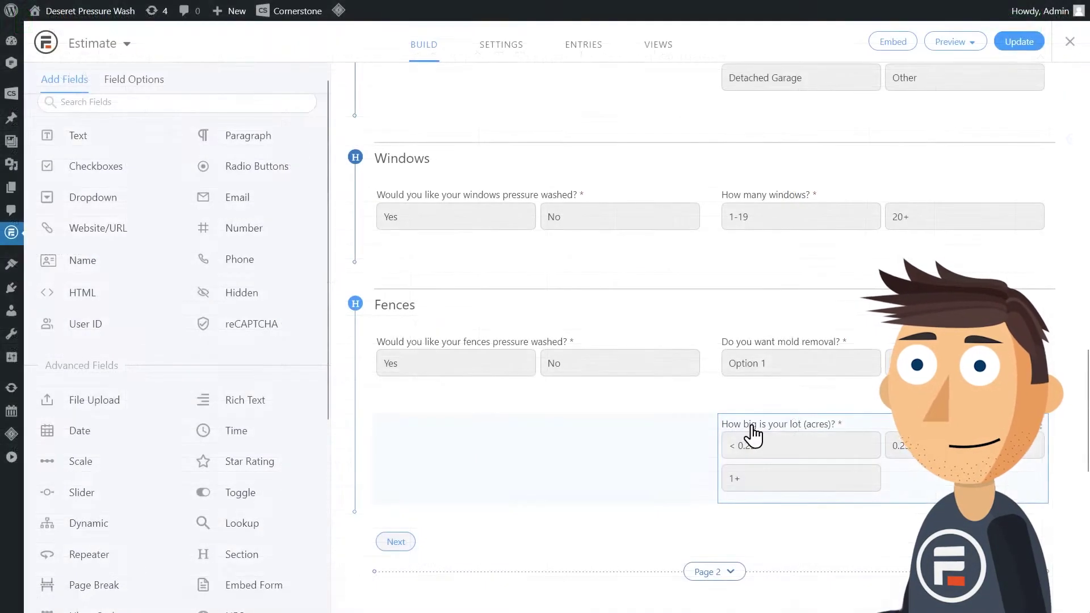
click(753, 435)
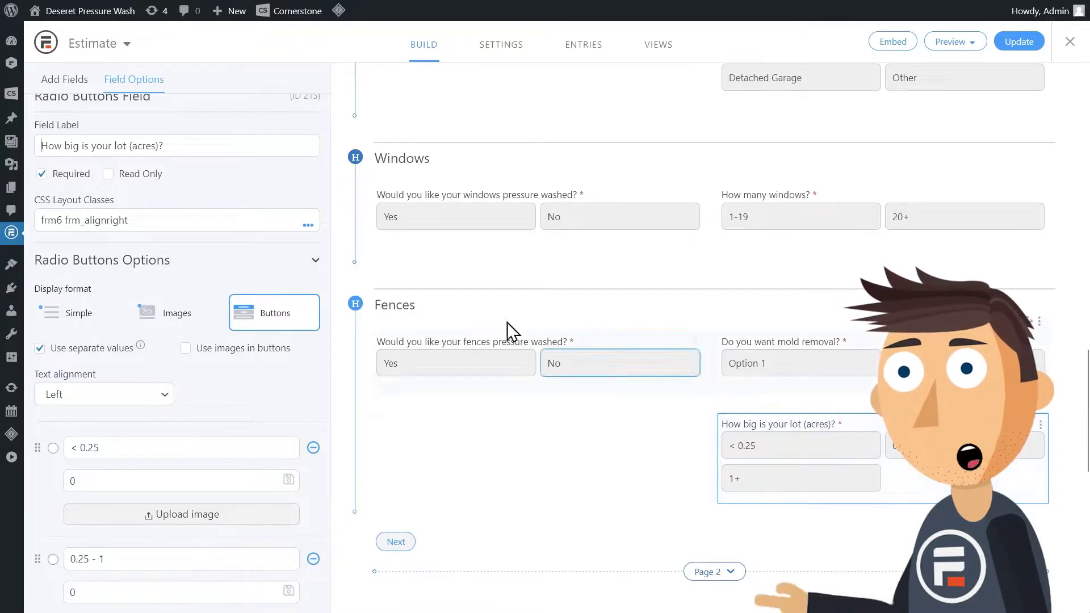
Add a hidden field labelled Pressure Wash Score with a calculated default value
click(82, 86)
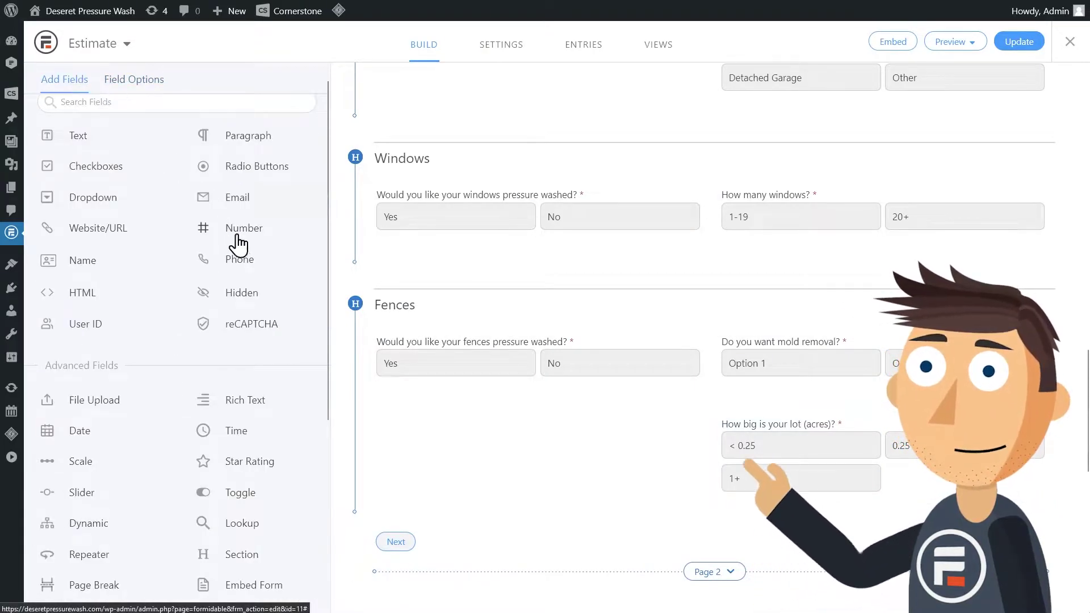
click(246, 295)
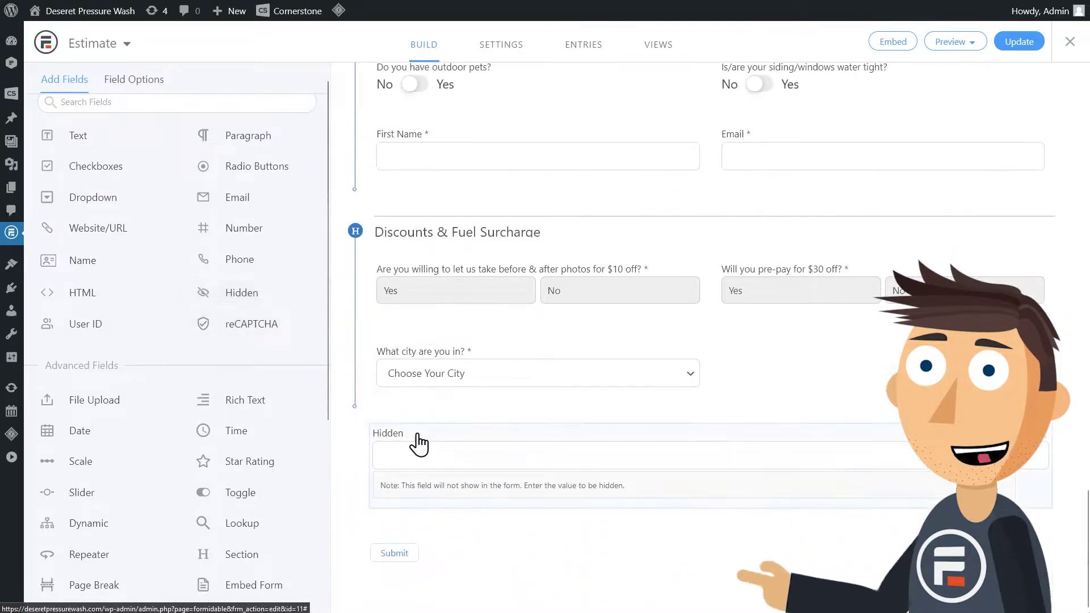
mouse_move(710, 465)
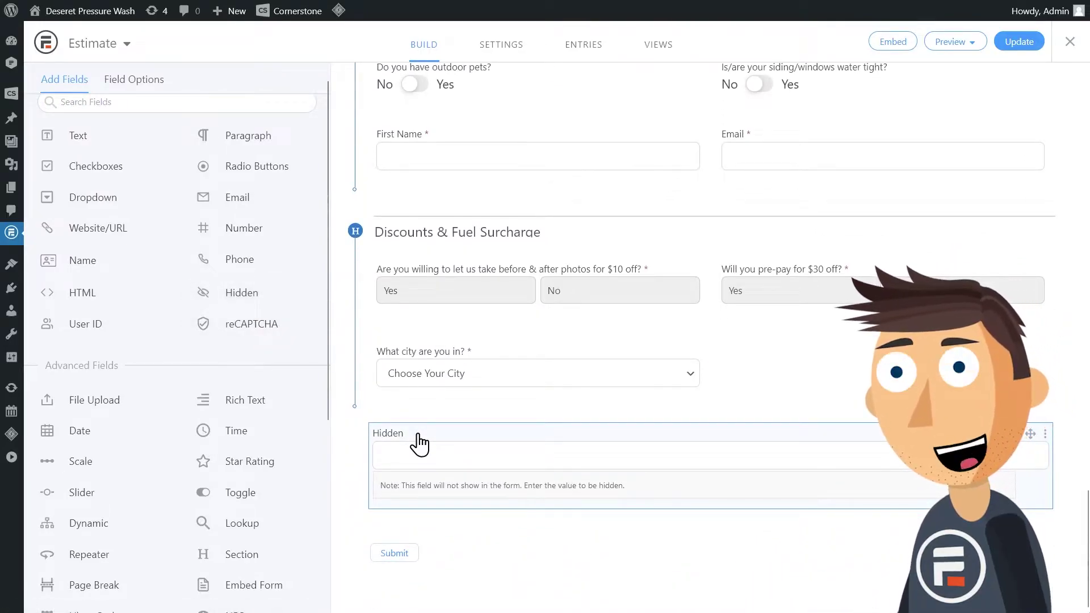
click(420, 444)
text(Pressure Wash Score)
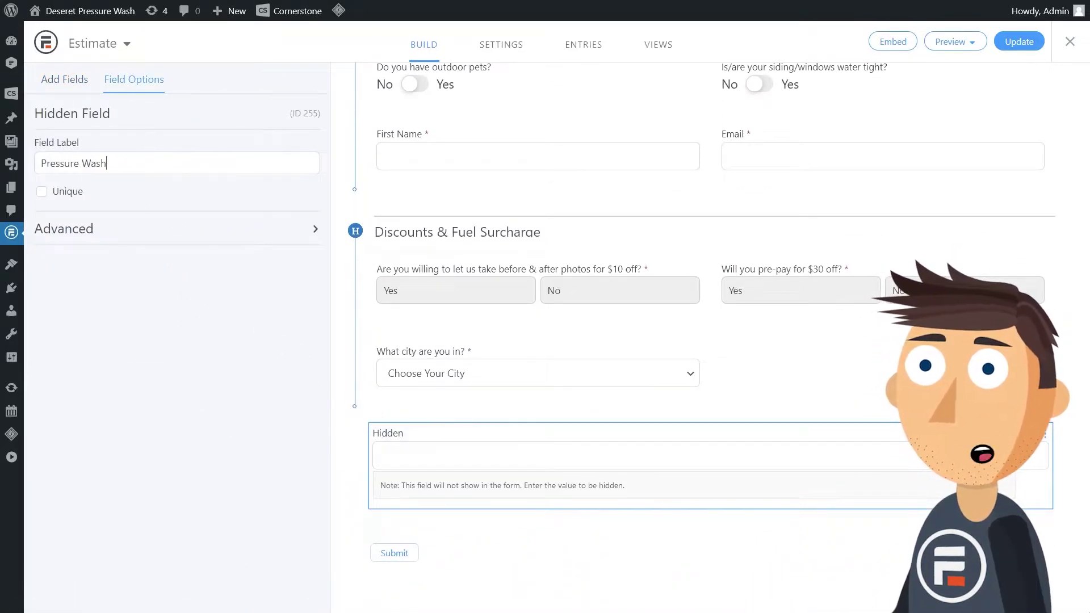
click(182, 224)
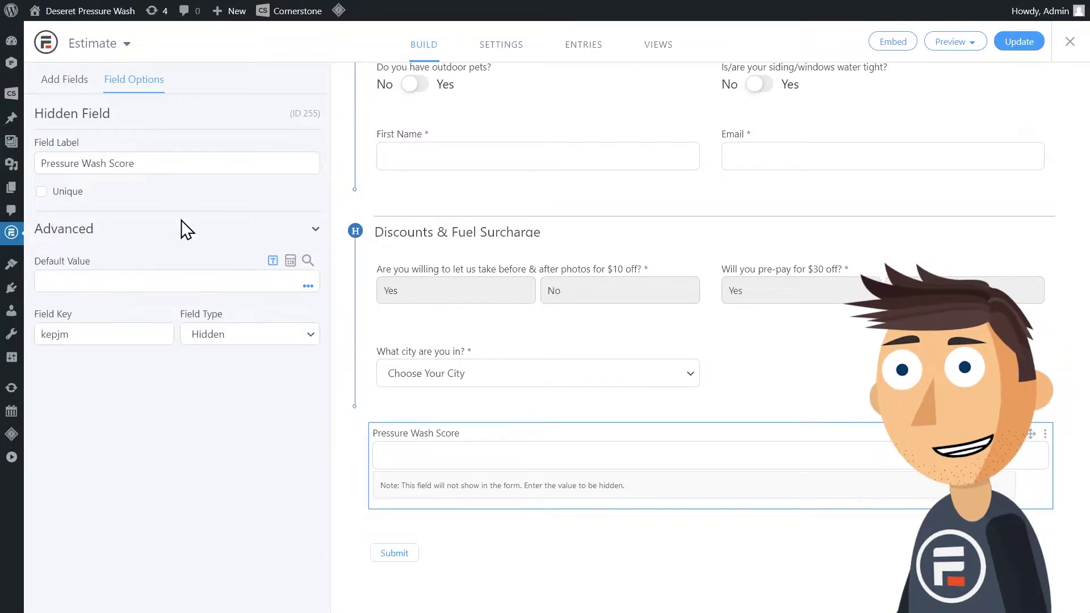
click(290, 262)
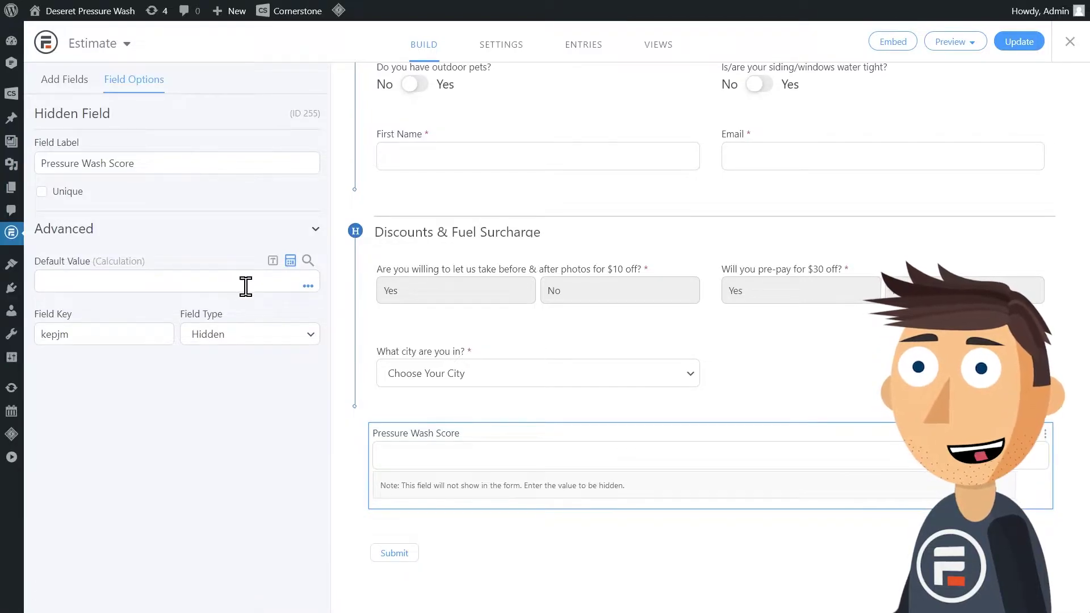
click(309, 289)
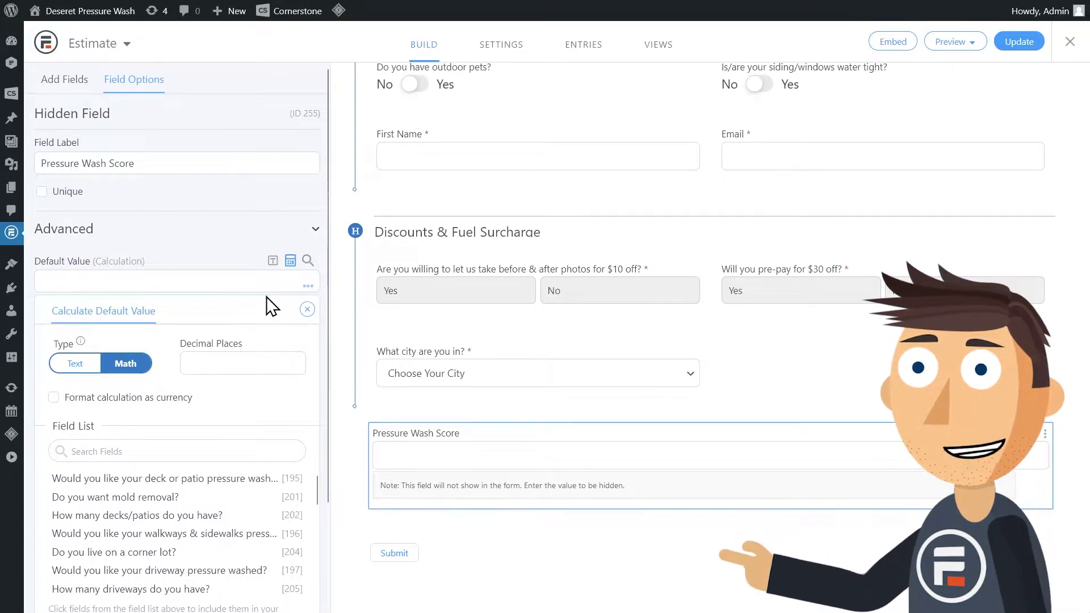
Sum the deck, walkway, corner lot, driveway, siding and square-footage fields in its calculation
click(242, 482)
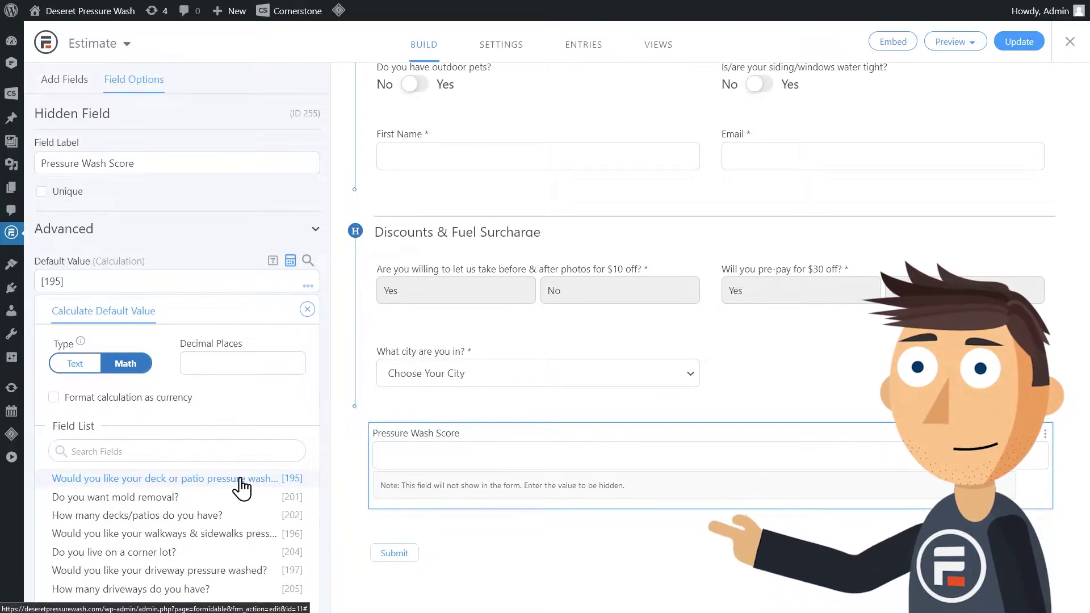
text(+)
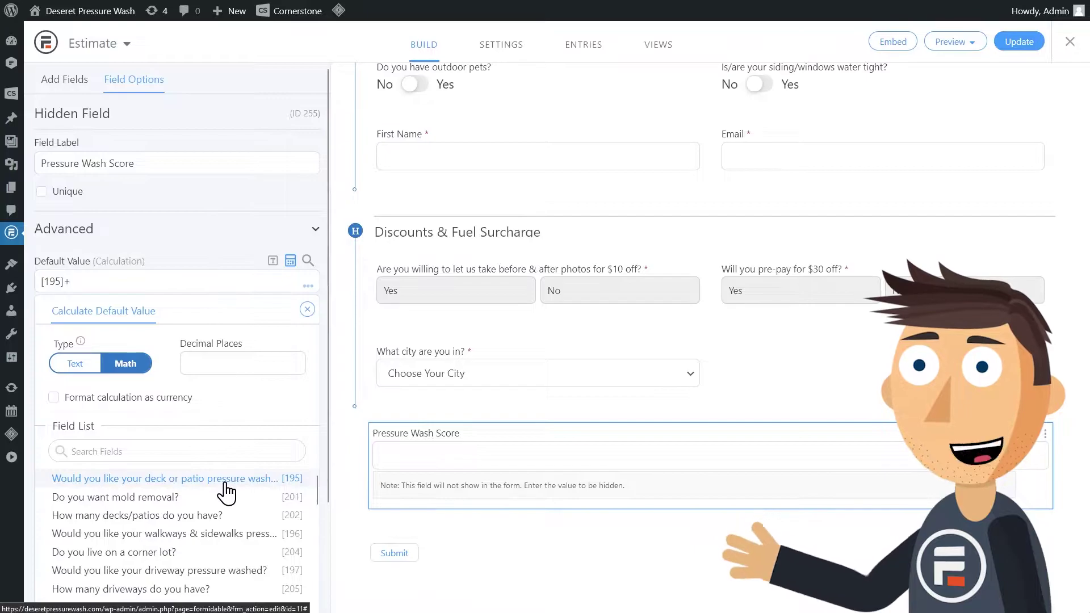
click(199, 517)
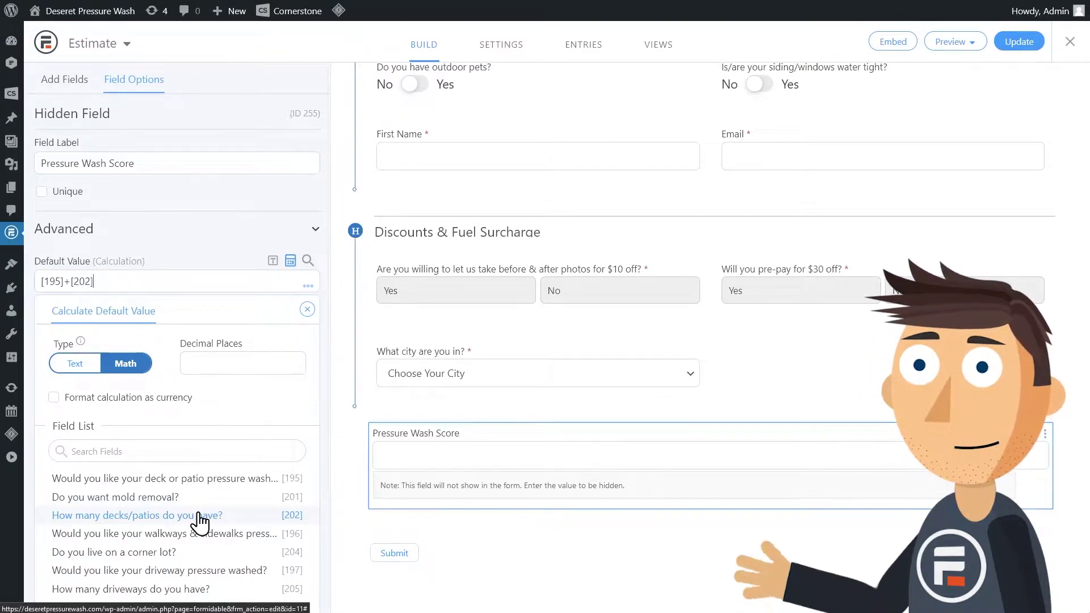
click(230, 533)
text(+[196)
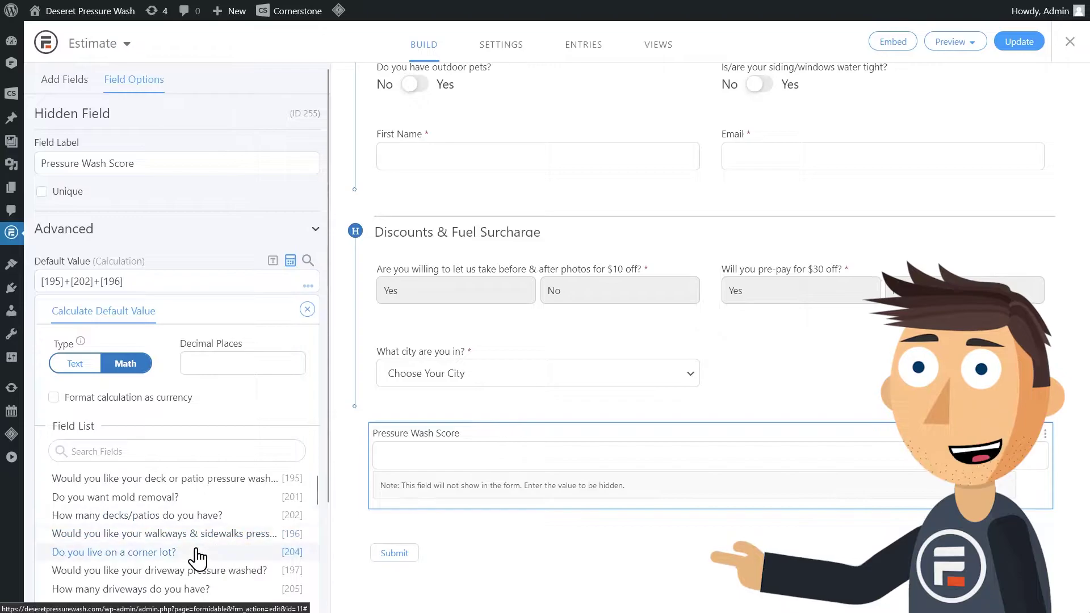
click(217, 551)
text(+[204]+[197]+[205]+)
scroll(221, 546, down, 2)
click(223, 482)
click(207, 503)
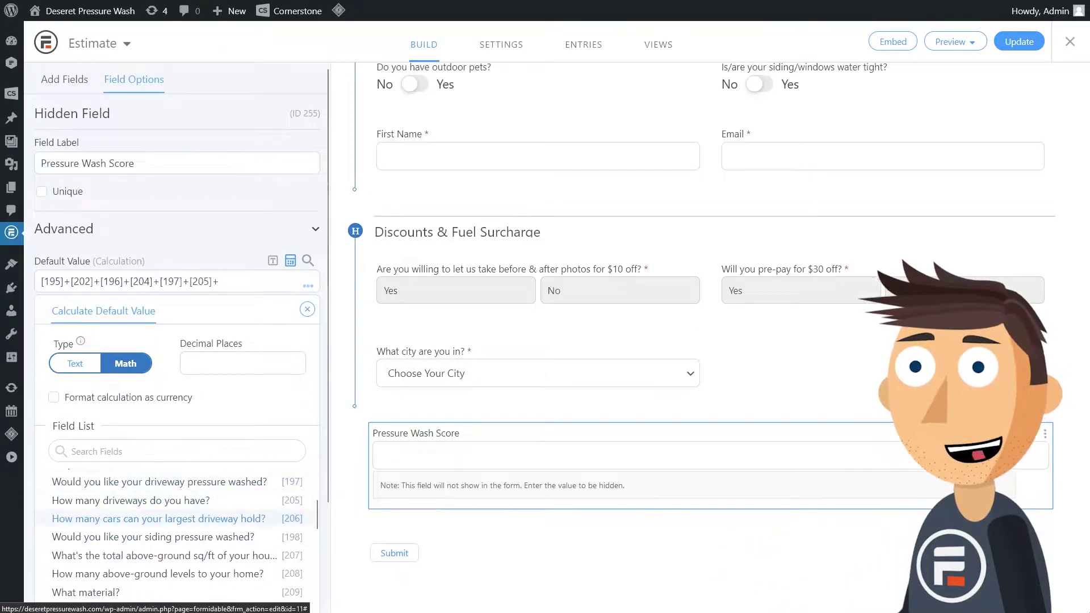
click(215, 538)
click(223, 556)
click(235, 574)
scroll(226, 554, down, 2)
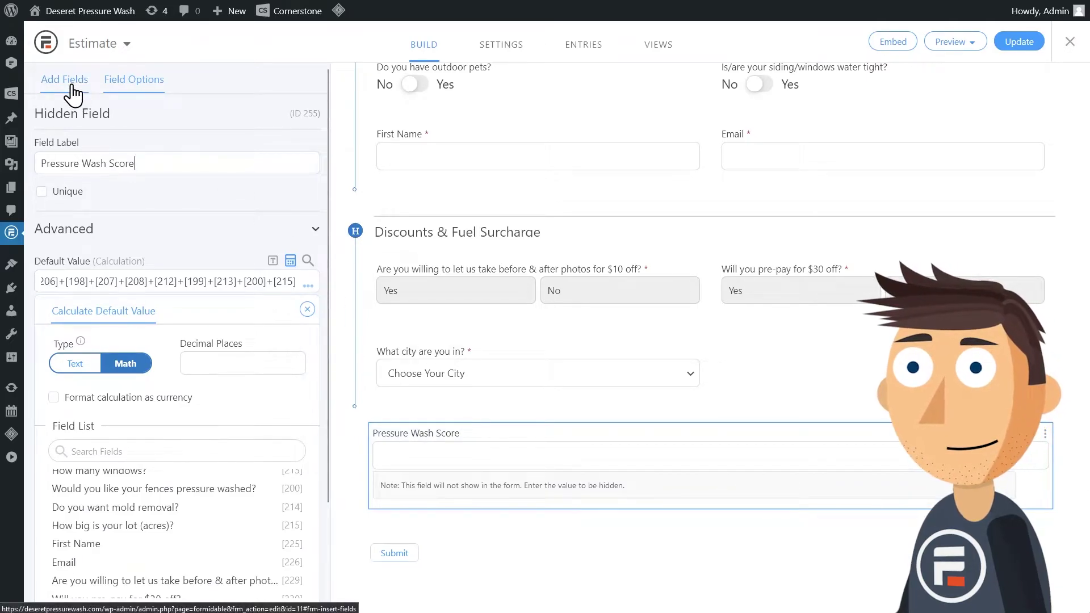
Add the new hidden fields to the end of the Estimate form
click(73, 95)
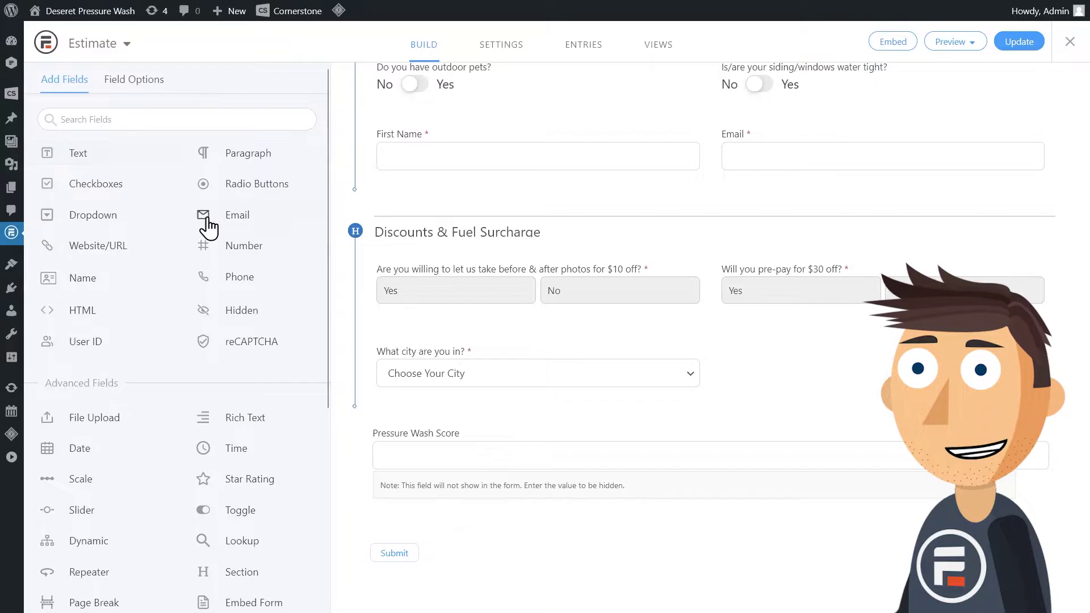
click(247, 317)
click(247, 317)
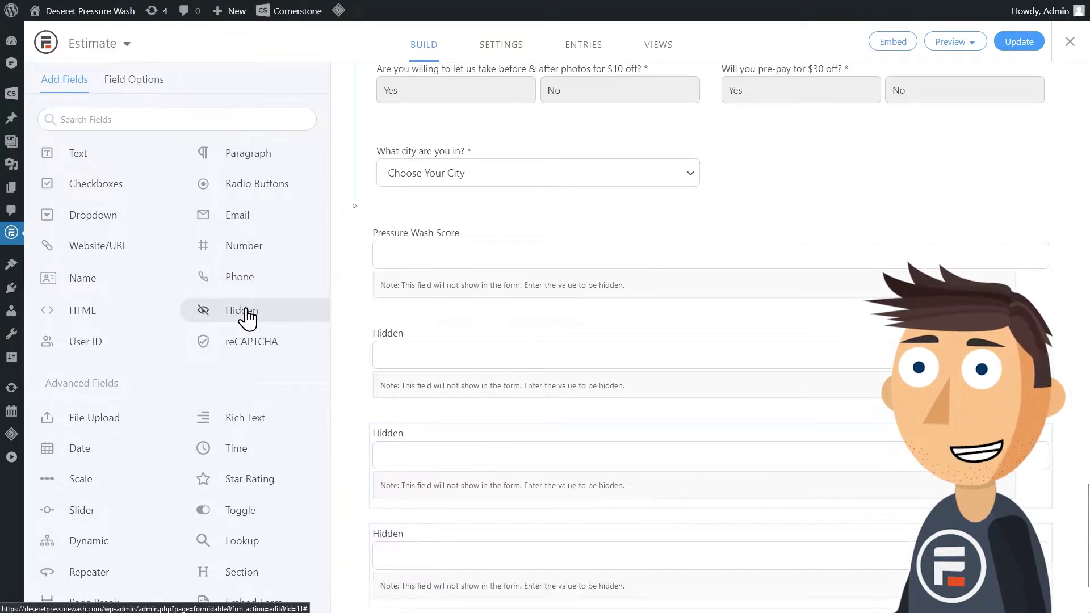
click(247, 317)
Label the new hidden fields Basic, Standard, Advanced and Complete
click(409, 141)
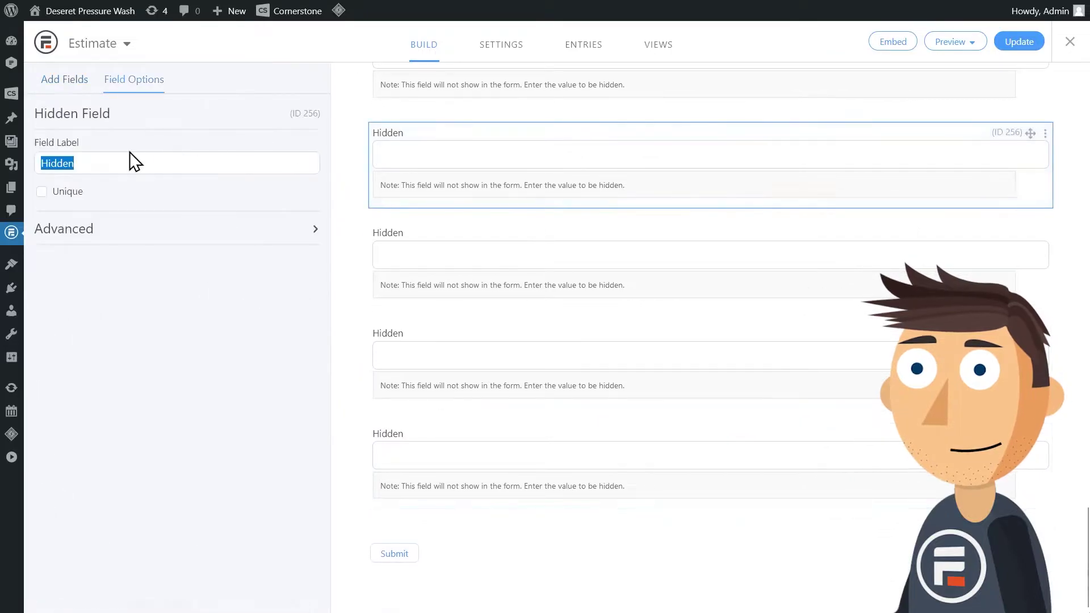
text(Basic)
click(404, 239)
double_click(104, 167)
text(Standard)
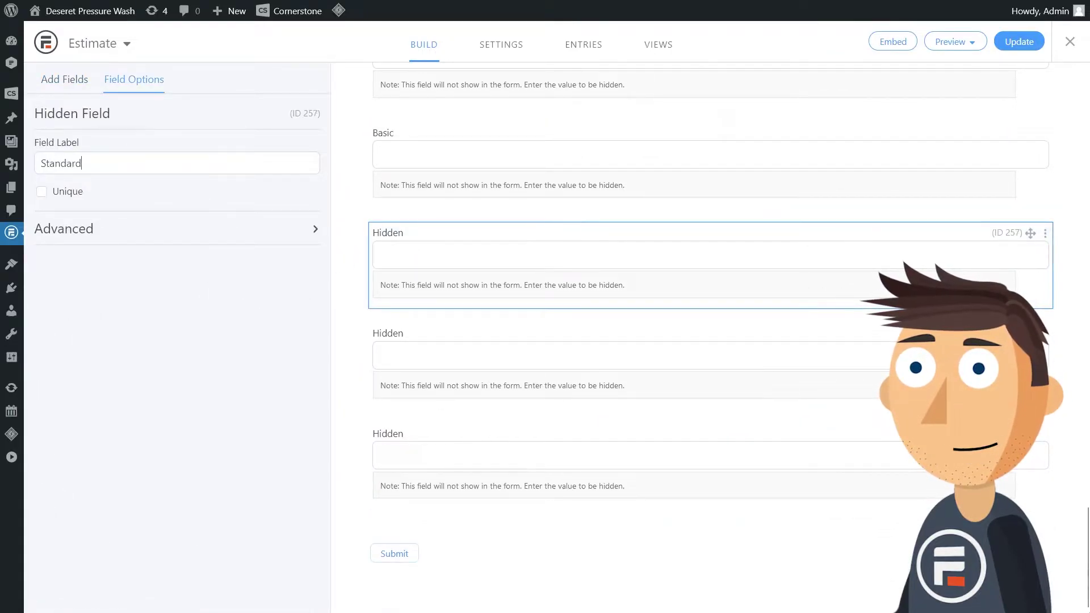
click(421, 334)
text(Advanced)
click(397, 434)
text(Complete)
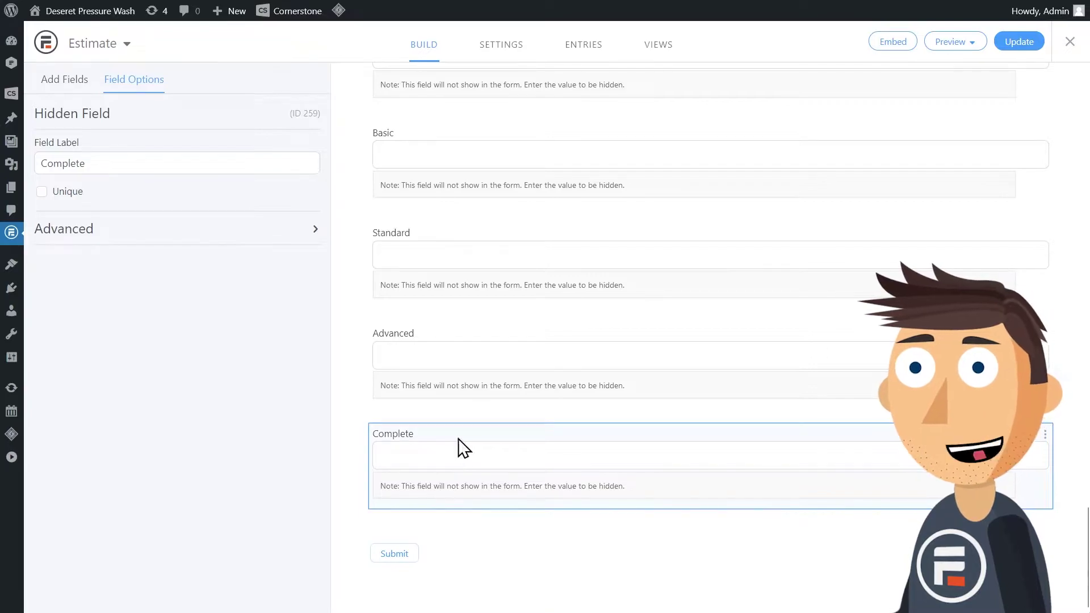
click(423, 142)
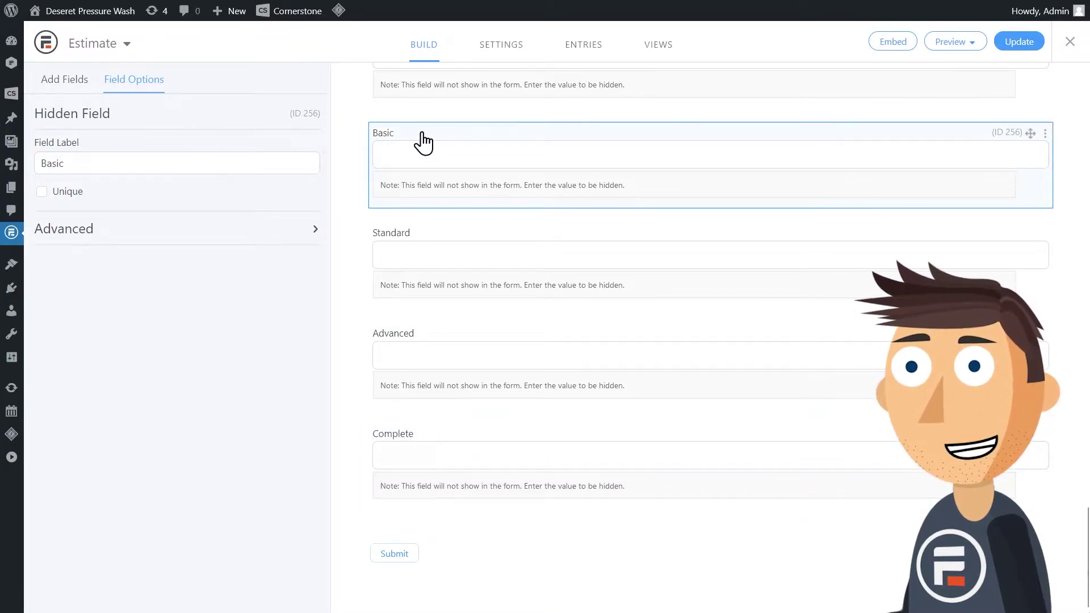
Give the Basic field the calculated default ([255] < 3) ? (200) : (0)
click(179, 238)
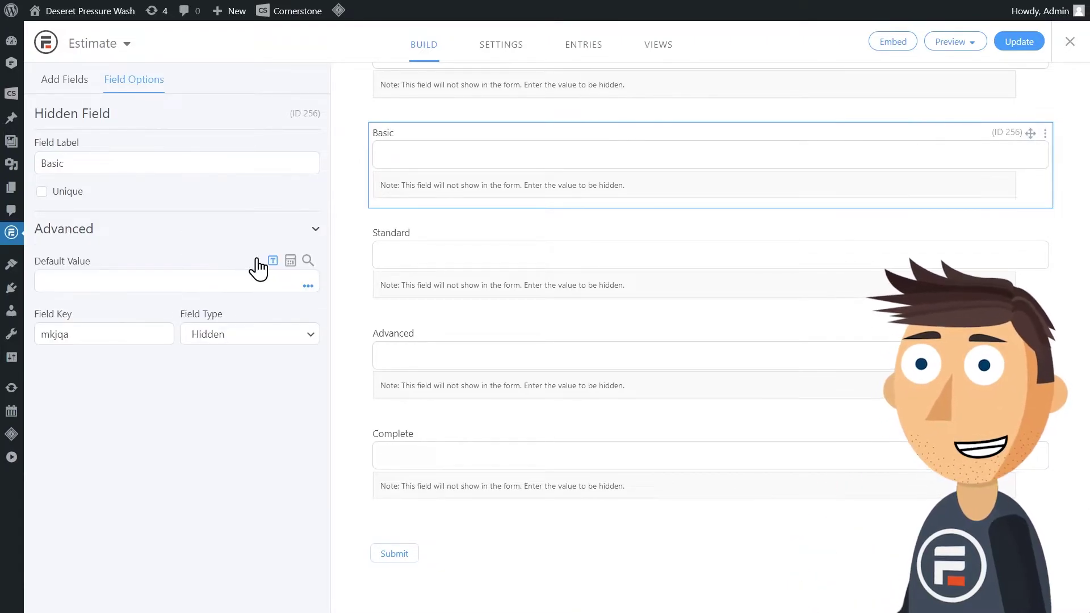
click(290, 263)
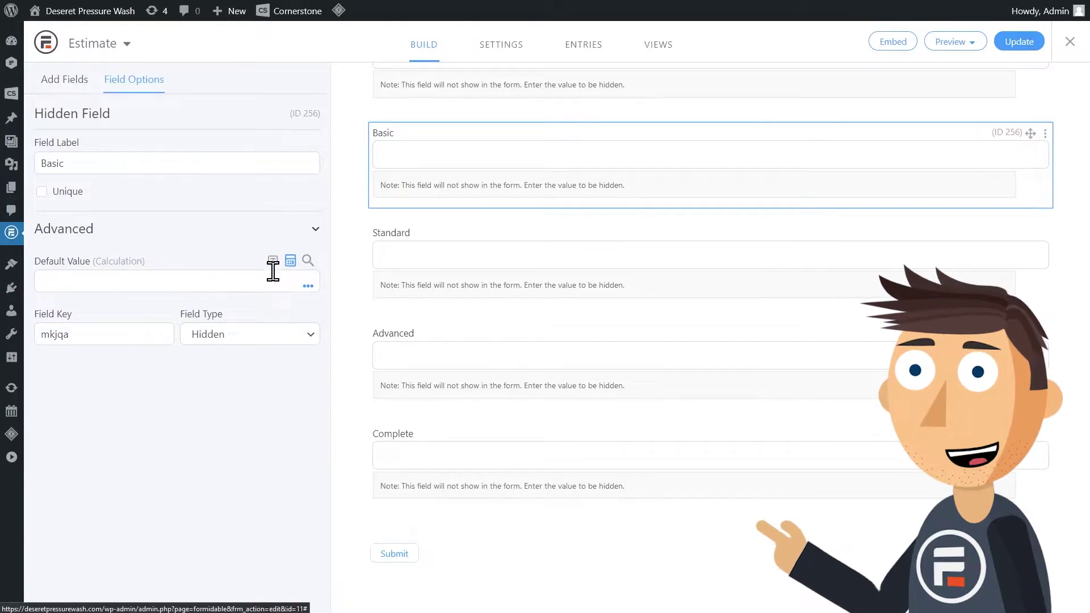
click(230, 285)
text(()
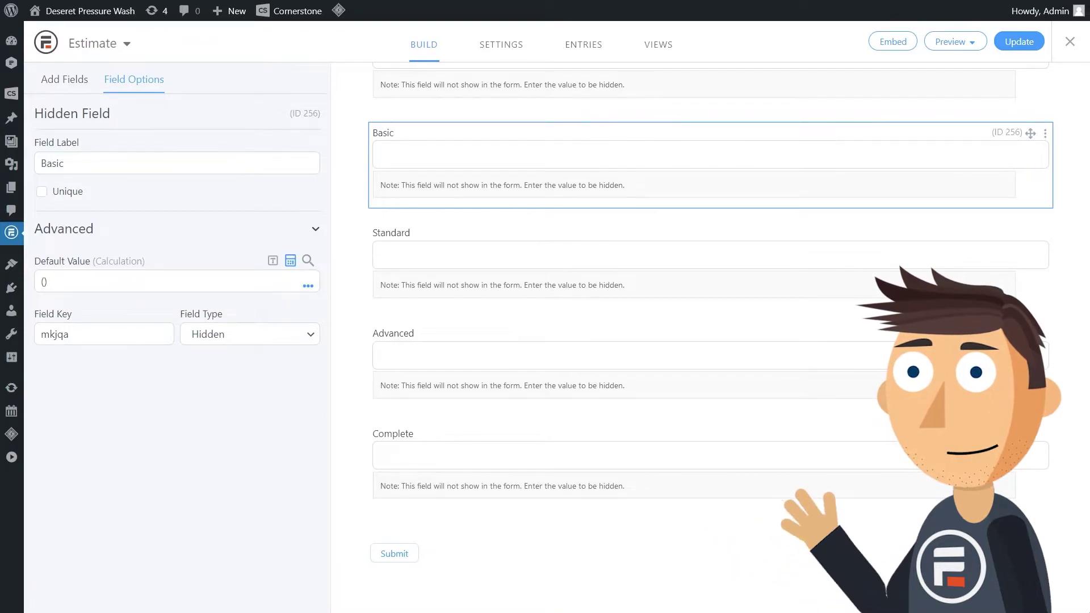
text(? (200) :)
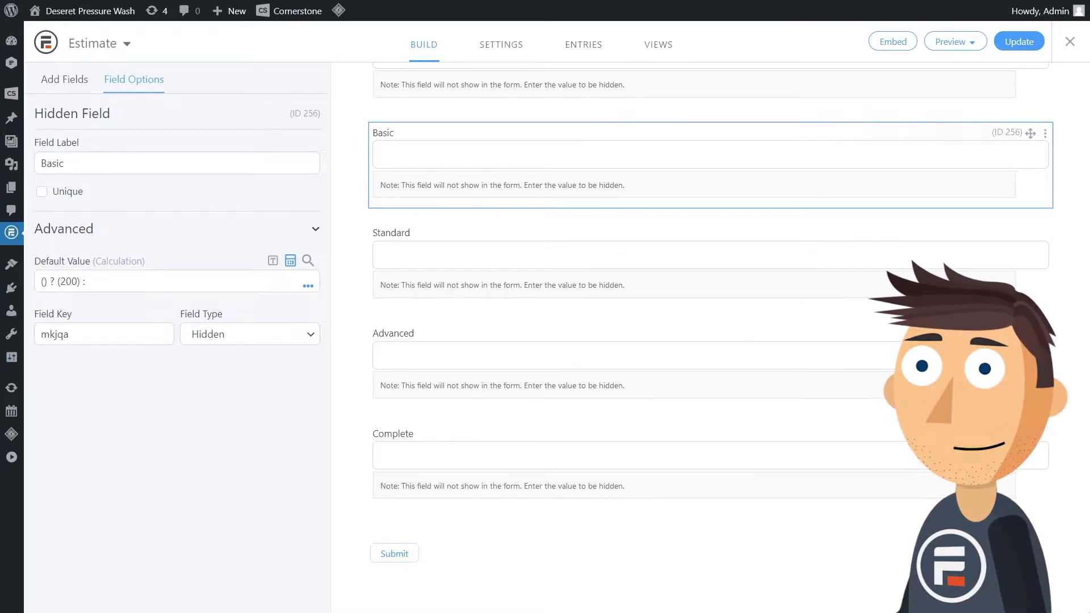
text(()
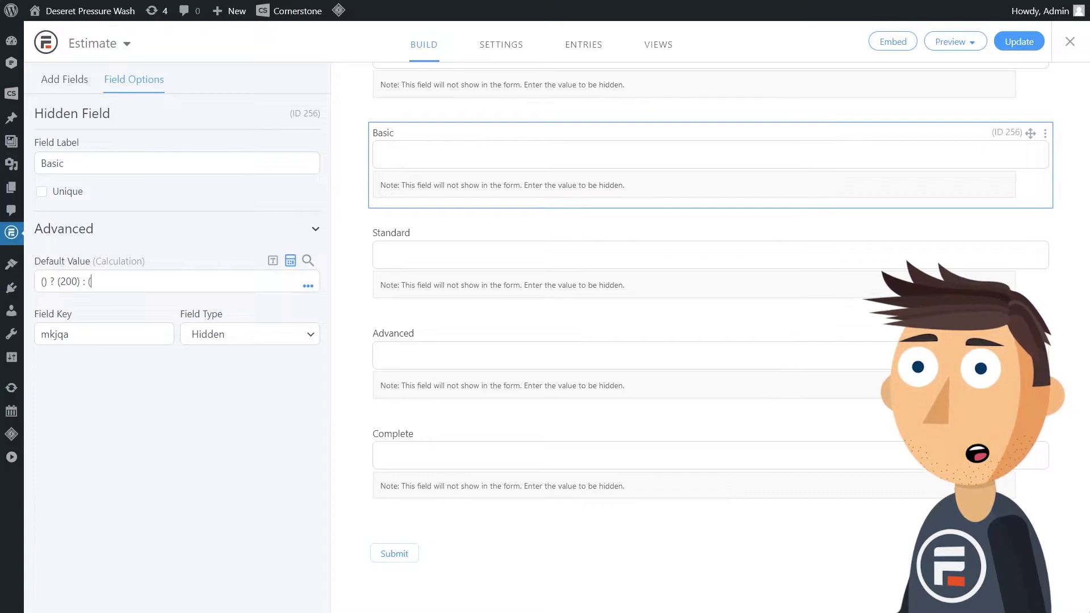
text(0))
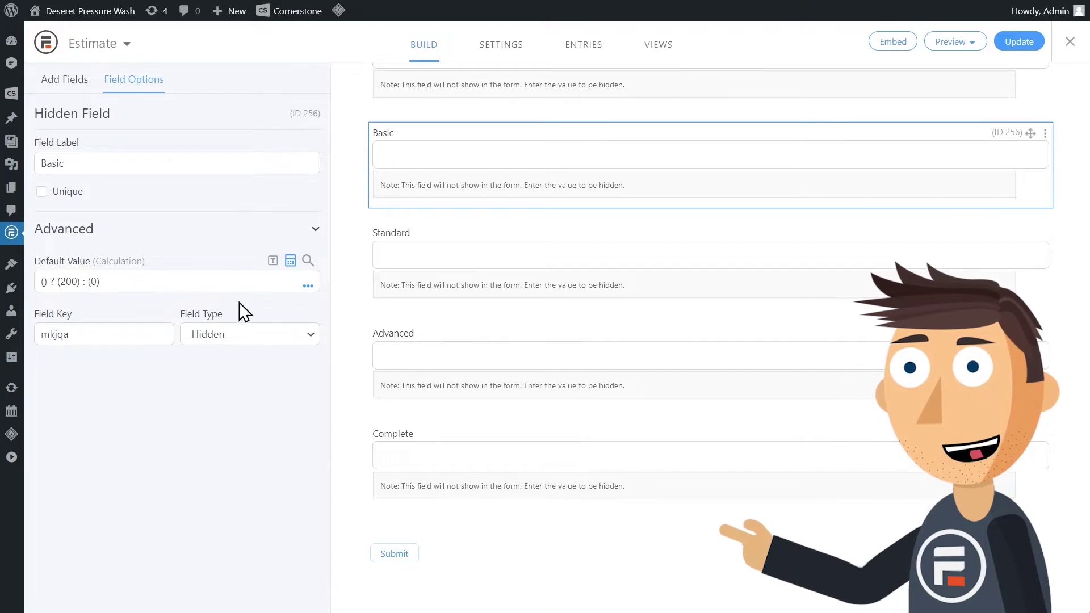
click(308, 287)
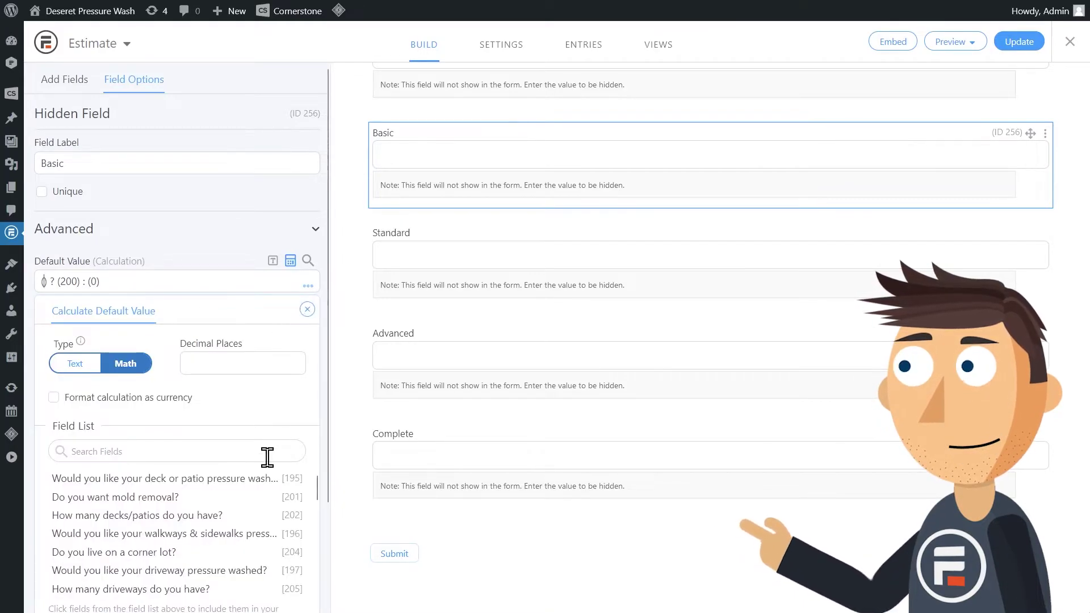
scroll(244, 524, down, 5)
scroll(244, 530, down, 5)
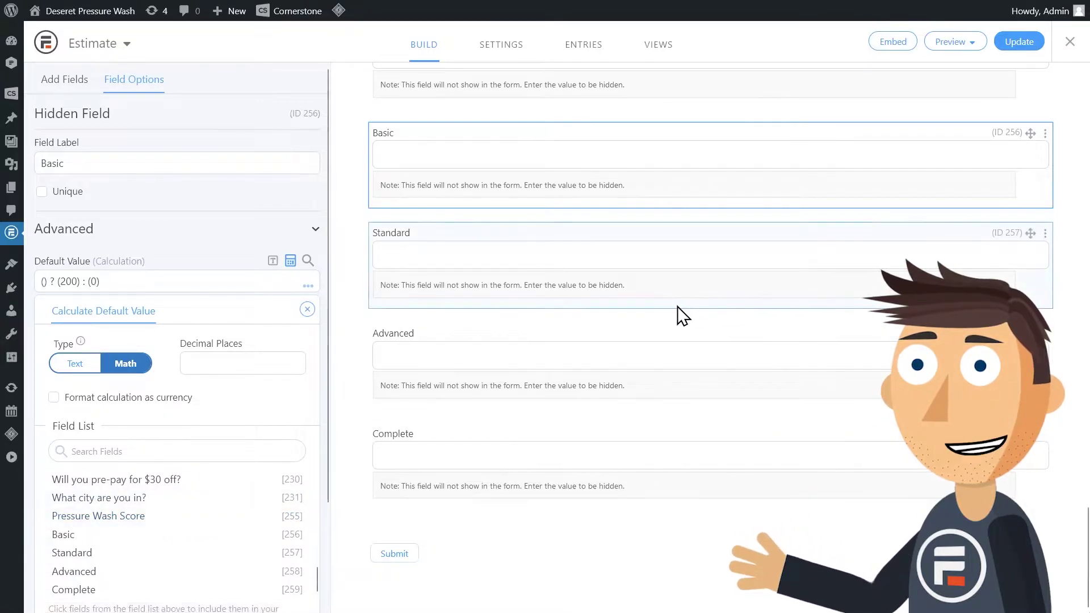
scroll(677, 311, up, 1)
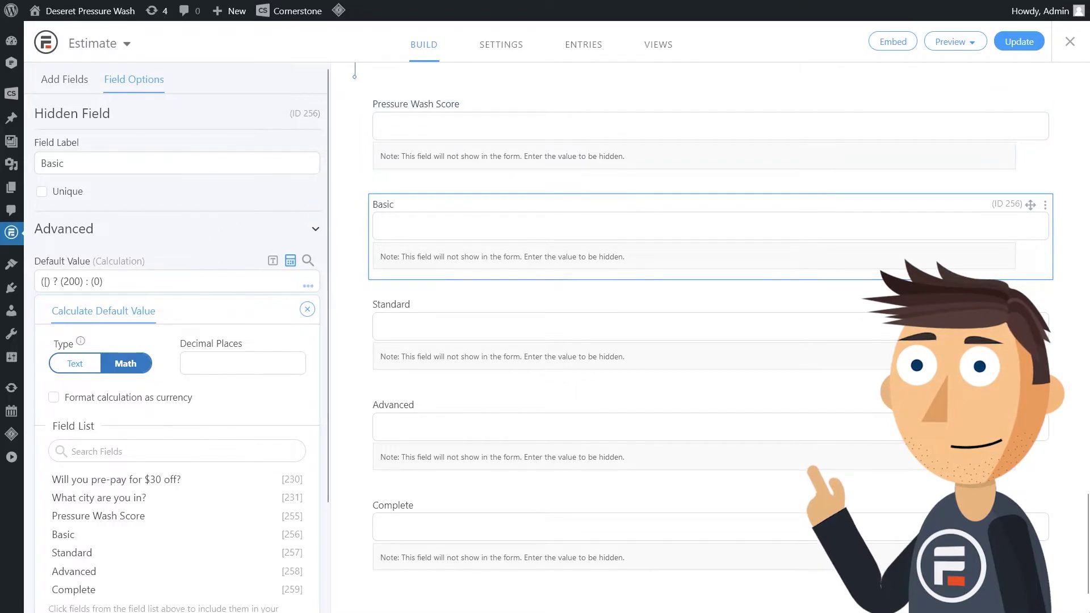
text([255])
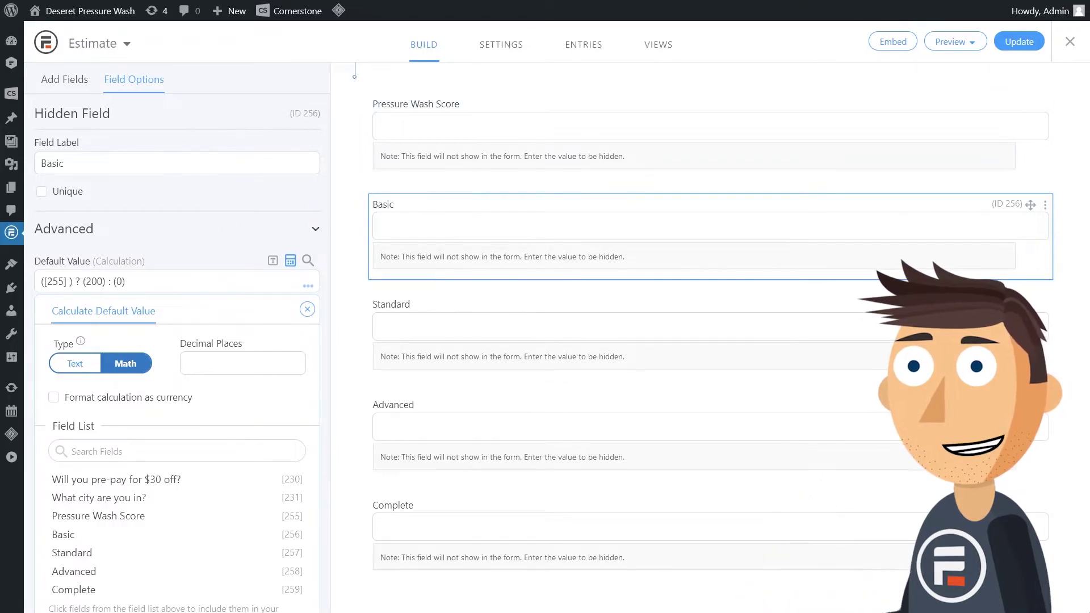
text( < 3)
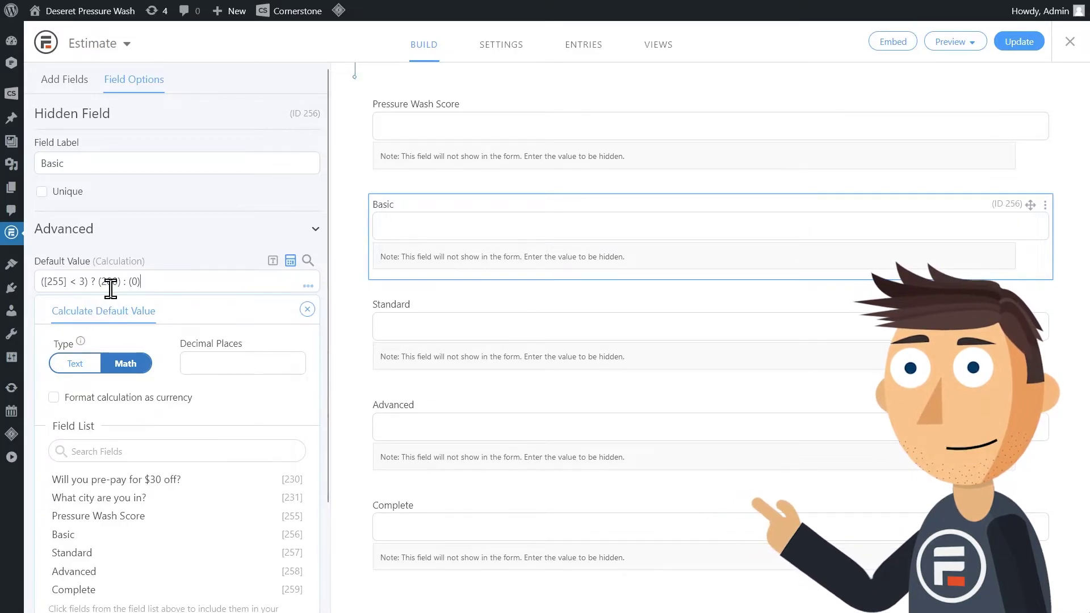
click(163, 281)
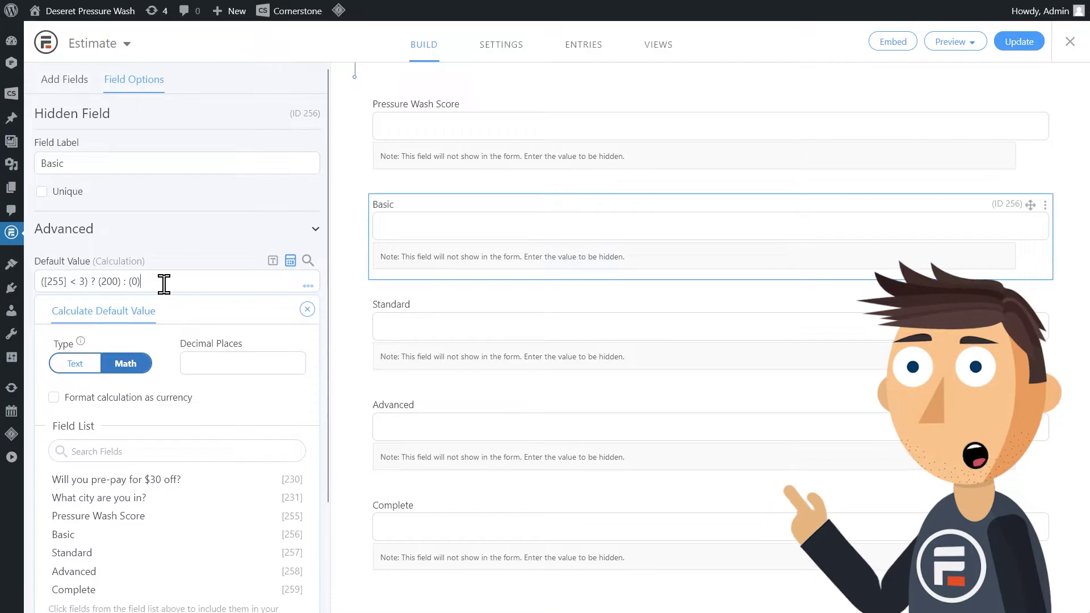
click(452, 320)
Give the Standard field the calculation ([255] >= 3) && ([255] < 6) ? (450) : (0)
click(201, 241)
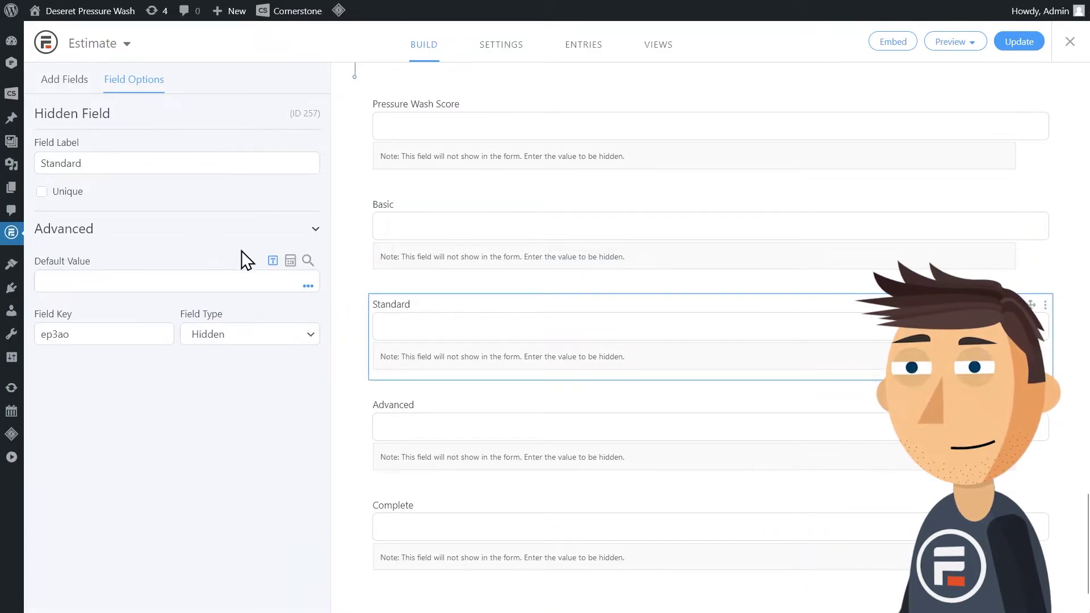
click(291, 262)
click(239, 281)
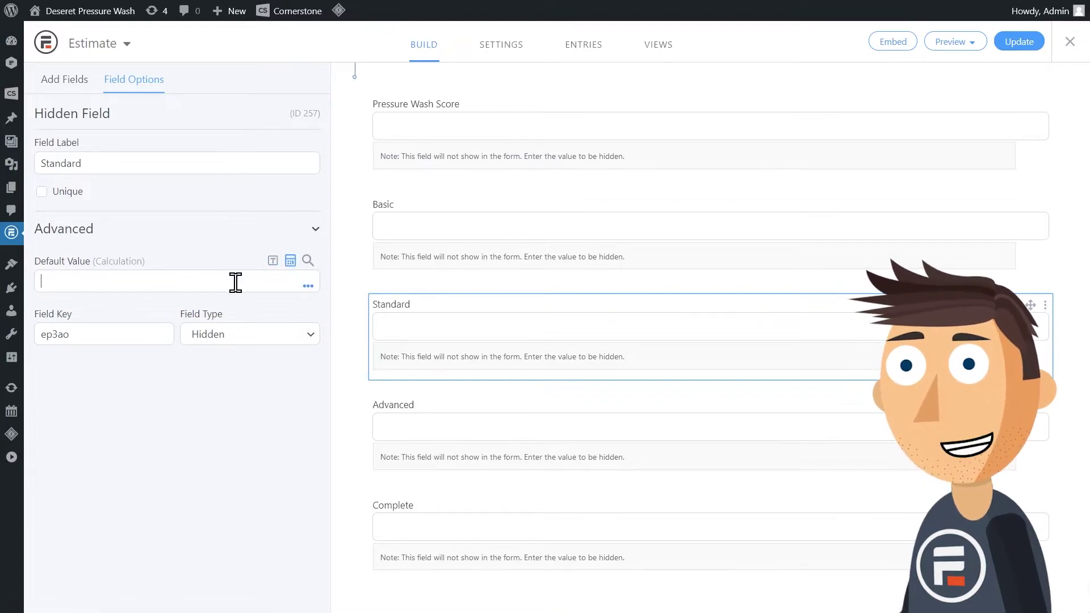
text(() ? )
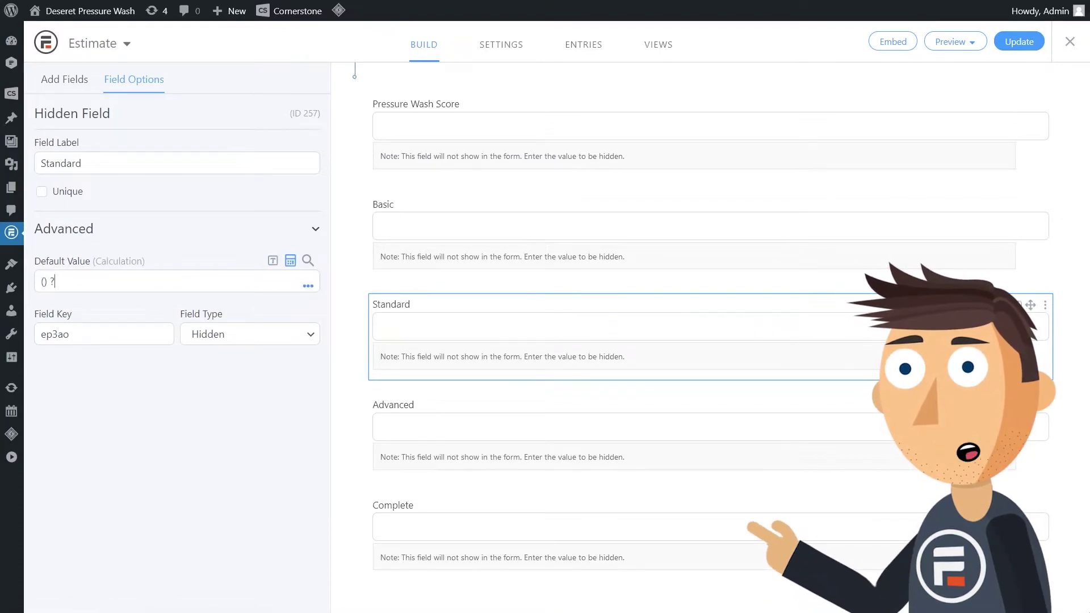
text((450)
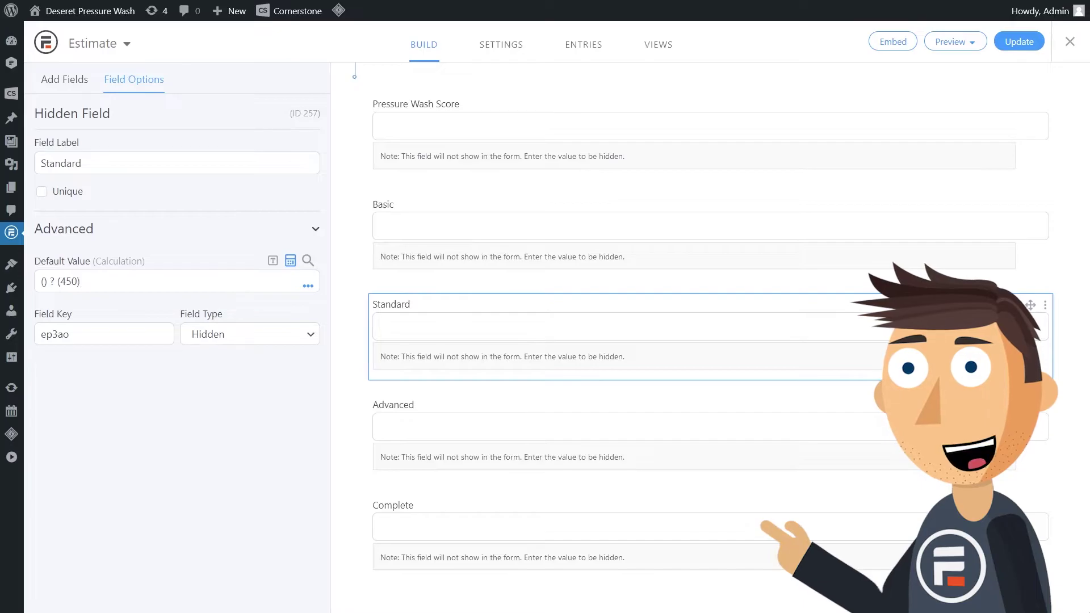
text() : (0))
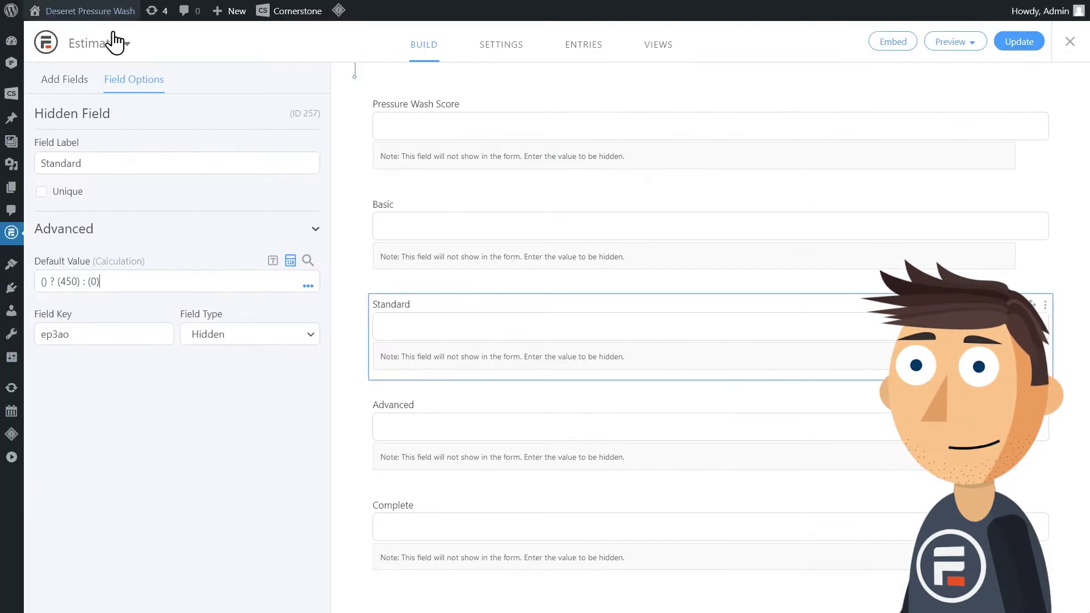
click(47, 281)
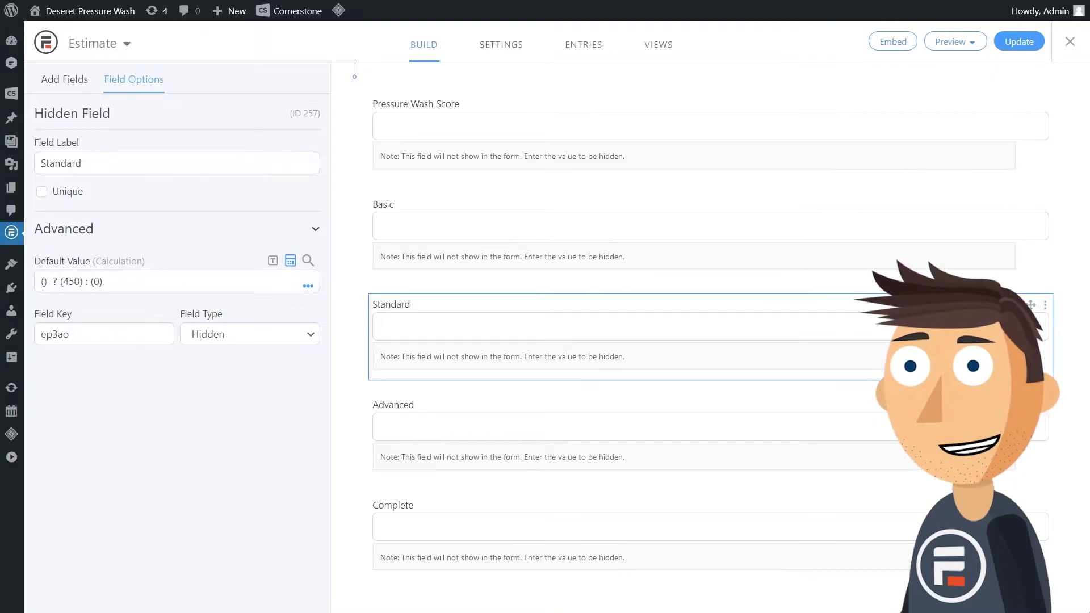
text(&&)
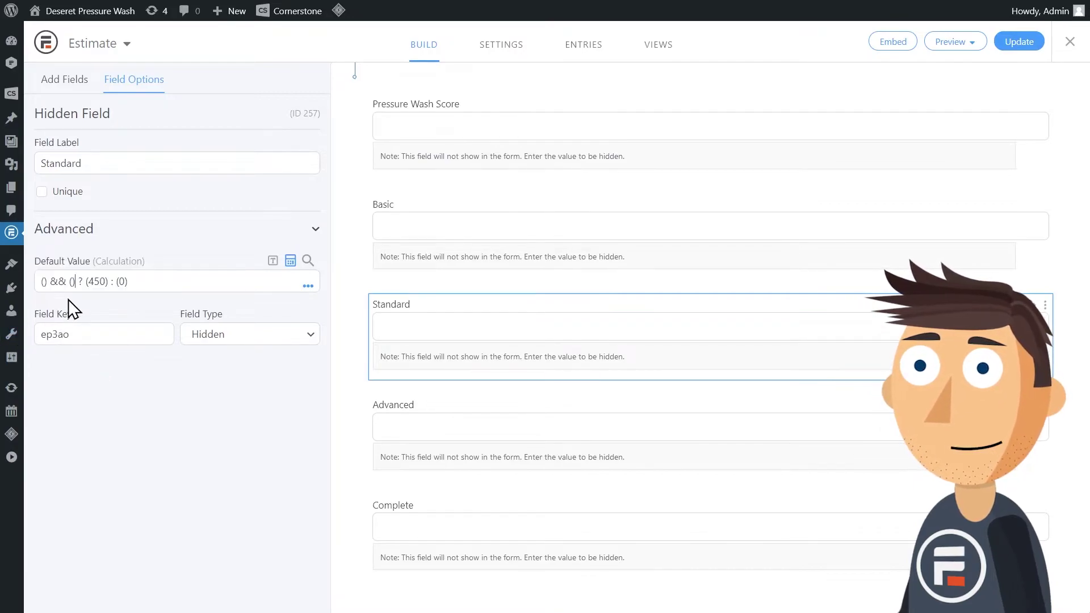
click(44, 281)
text([255])
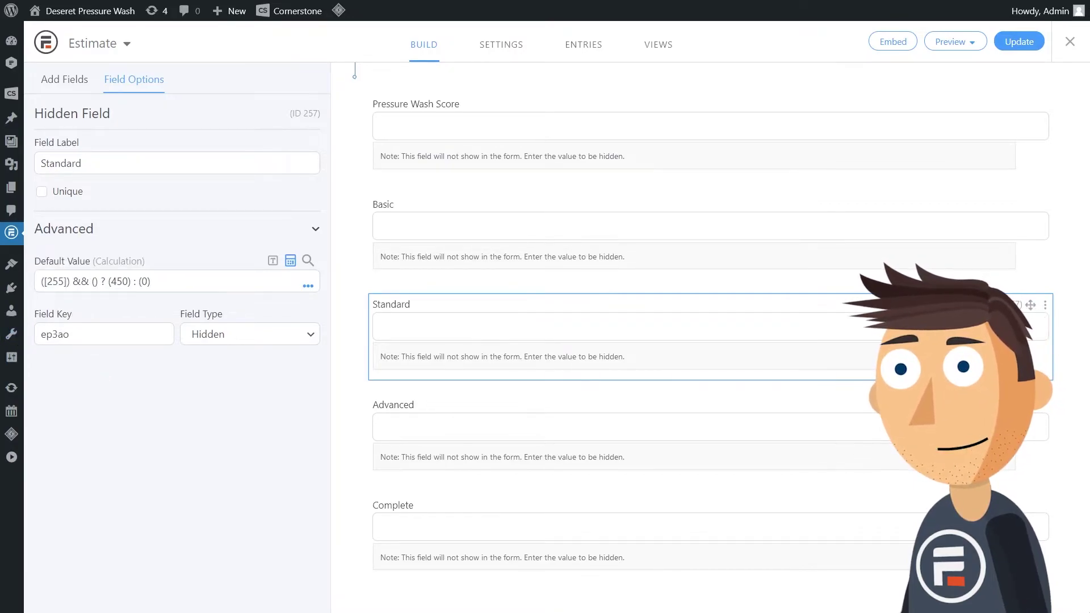
text( >= 3)
click(115, 282)
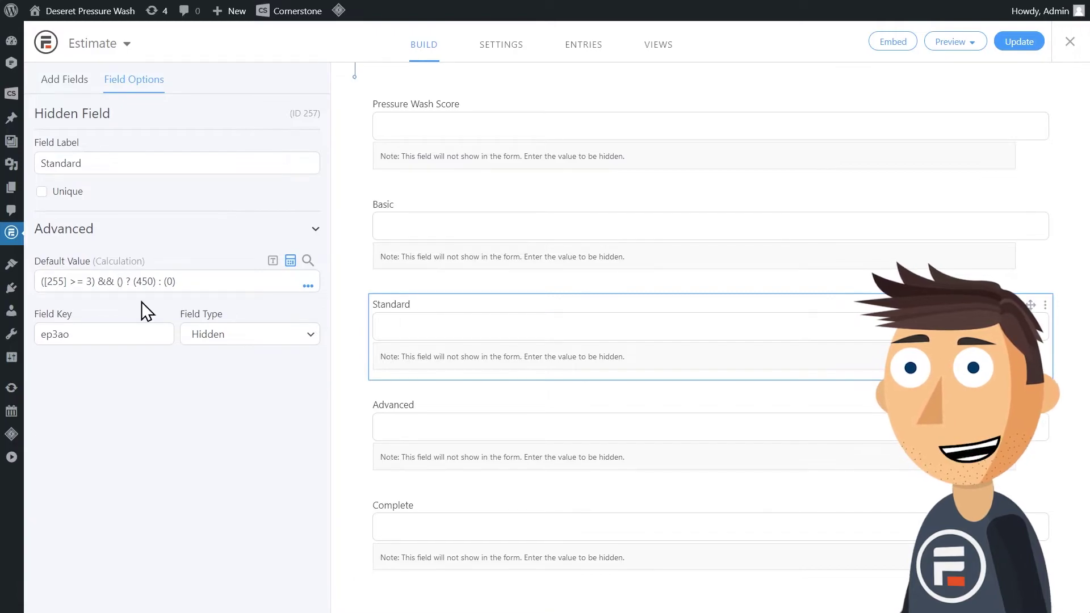
text([255] < 6)
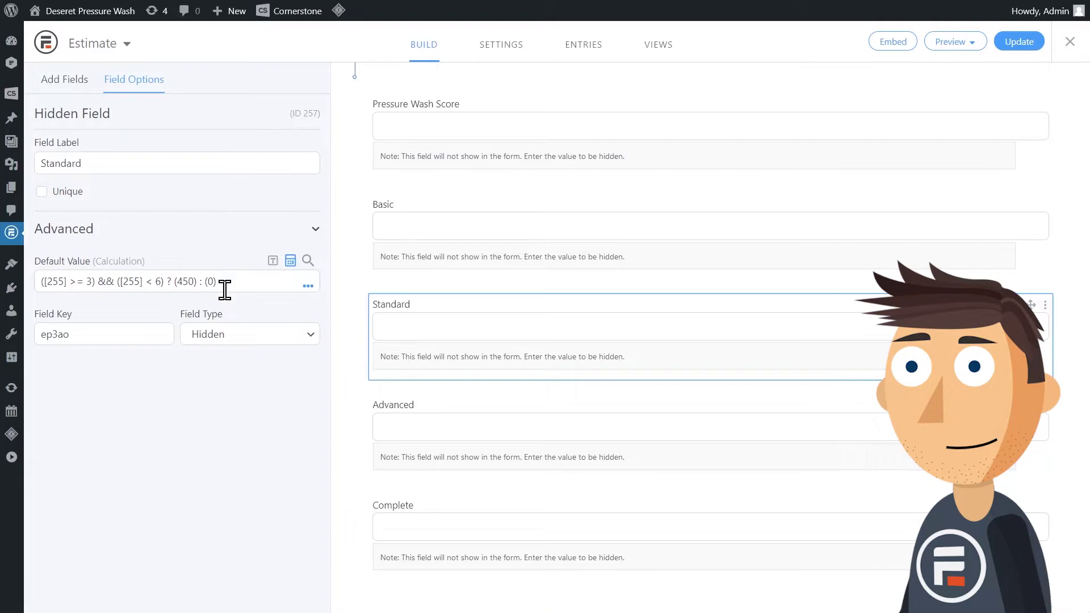
Give the Advanced field the calculation ([255] >= 6) && ([255] < 9) ? (700) : (0)
click(434, 407)
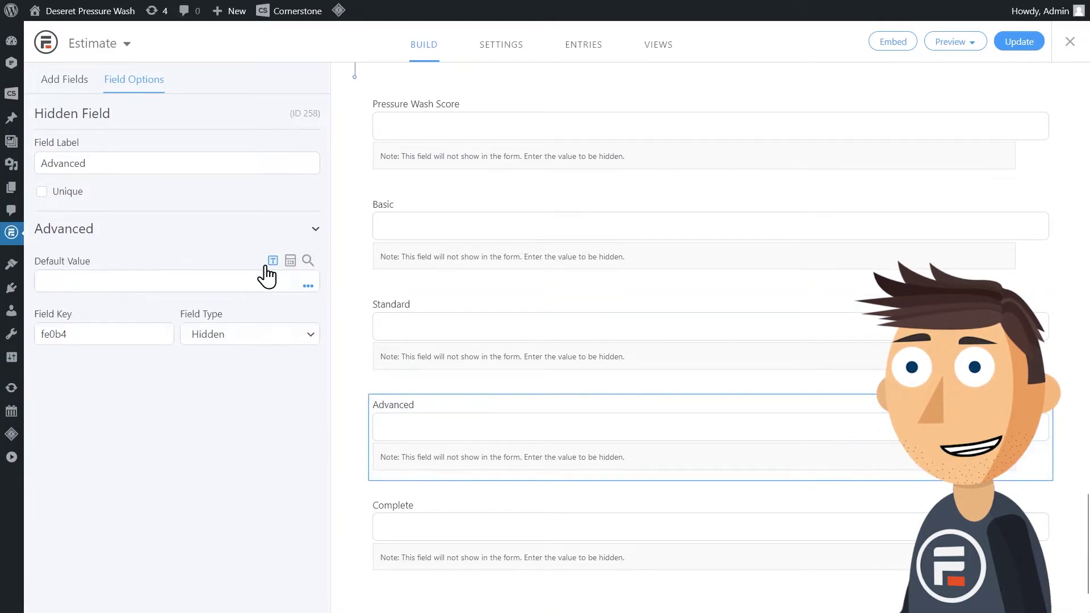
click(290, 261)
text(()
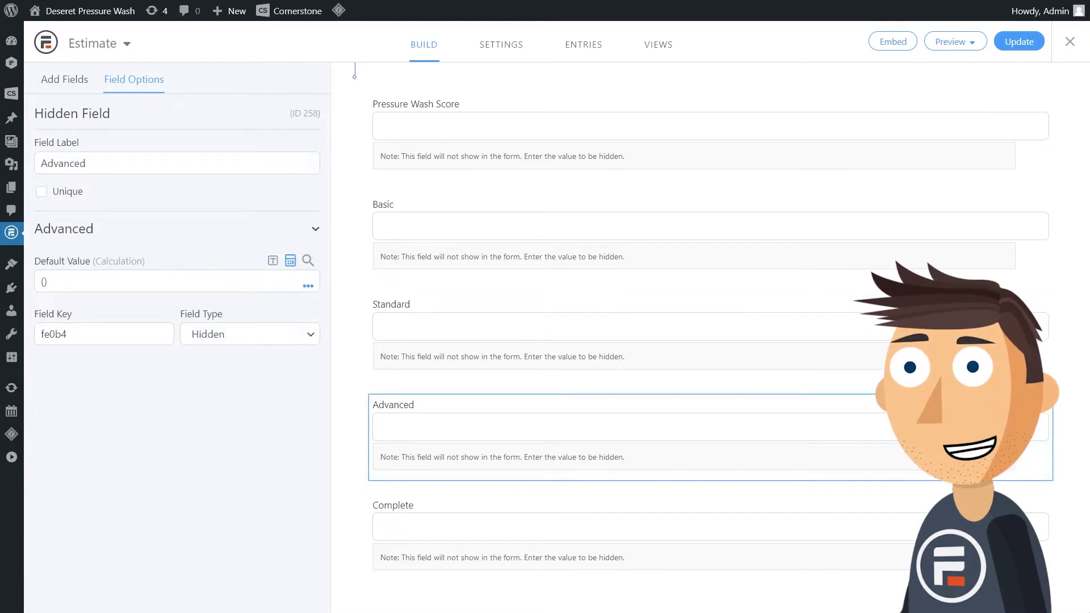
text(&& () ? (700) : (0)
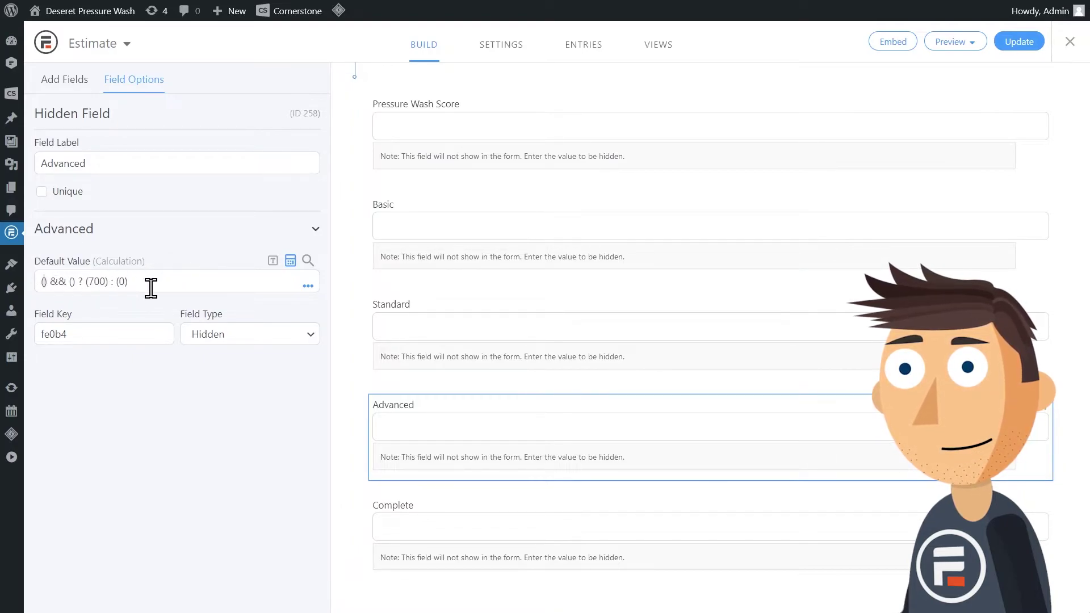
text([255] >= )
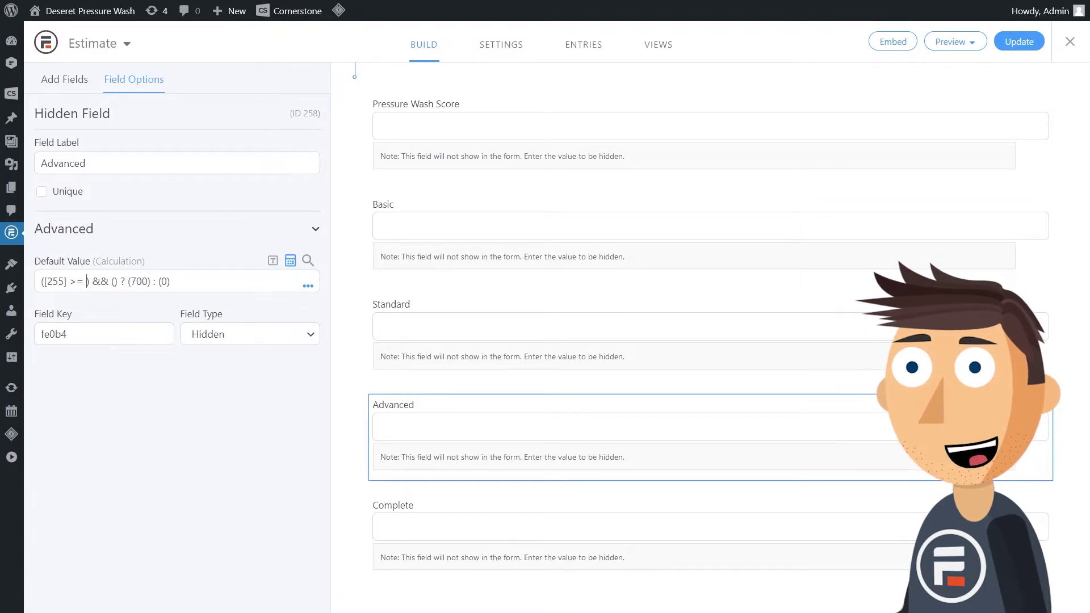
text(6) && ()
text([255] )
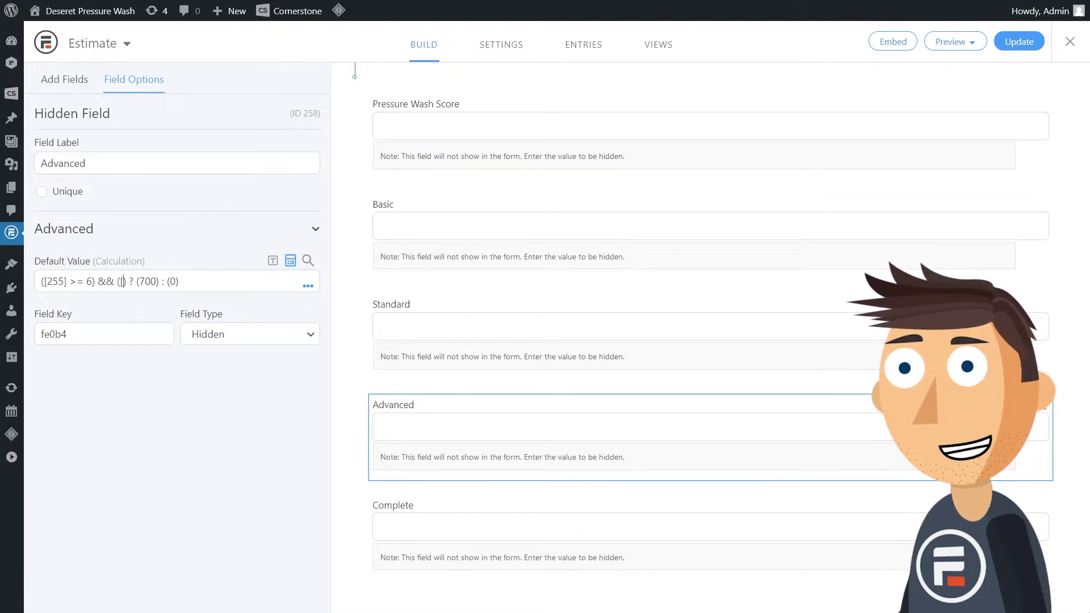
text(< 9)
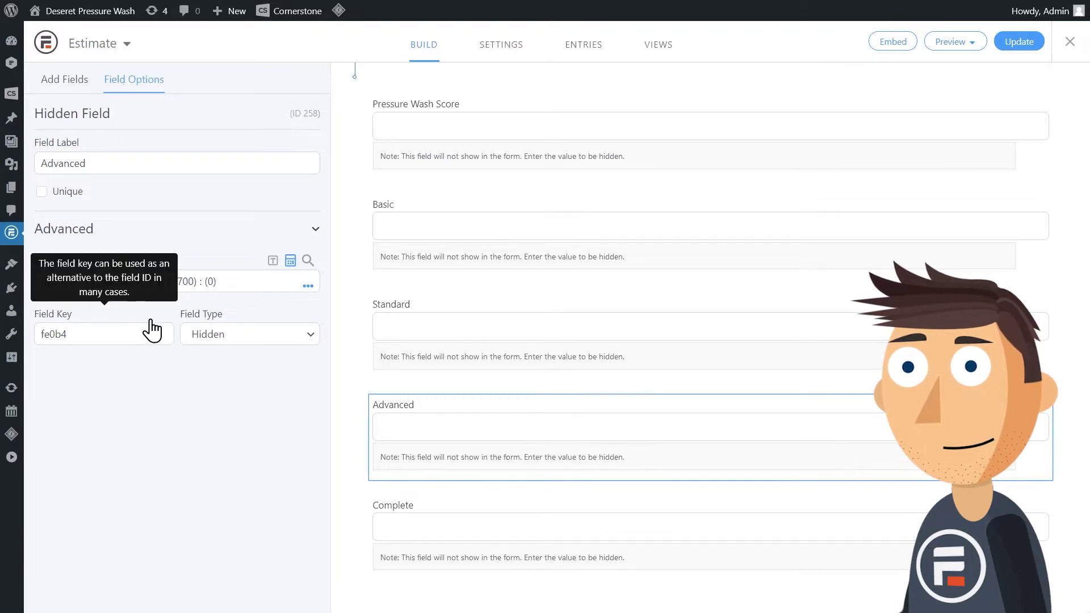
click(409, 511)
Set the Complete field's calculated default to ([255] >= 9) ? (900) : (0)
click(156, 230)
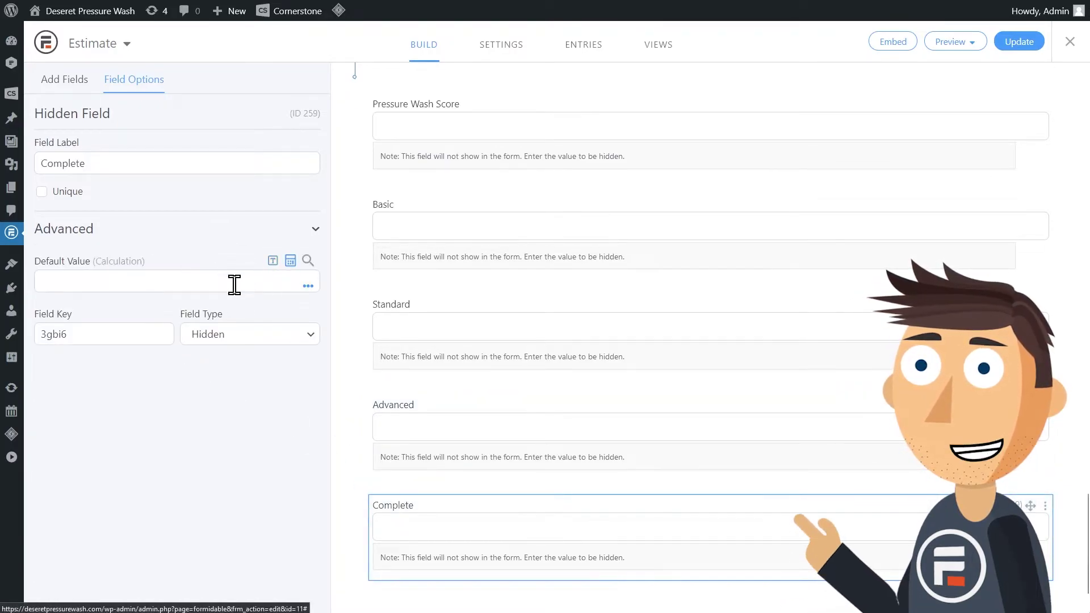
click(235, 285)
text(() ? ()
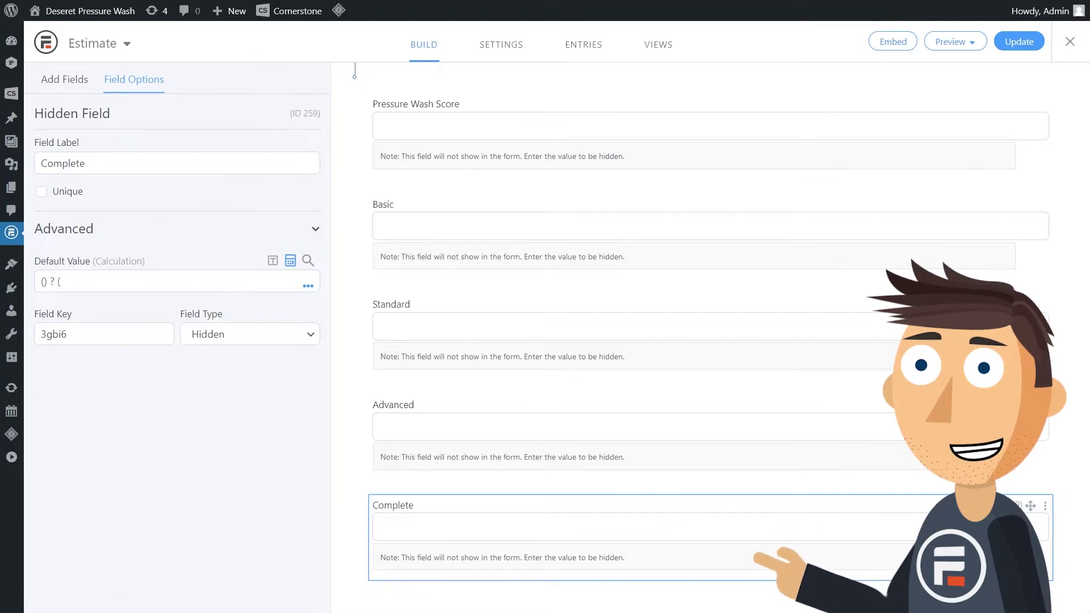
text(900) : (0))
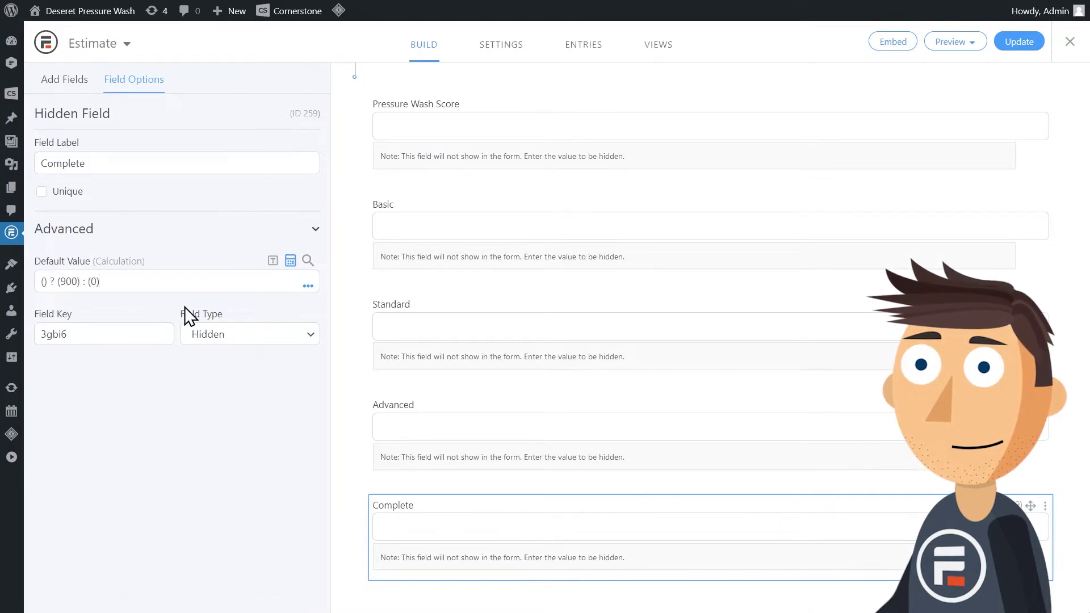
click(43, 281)
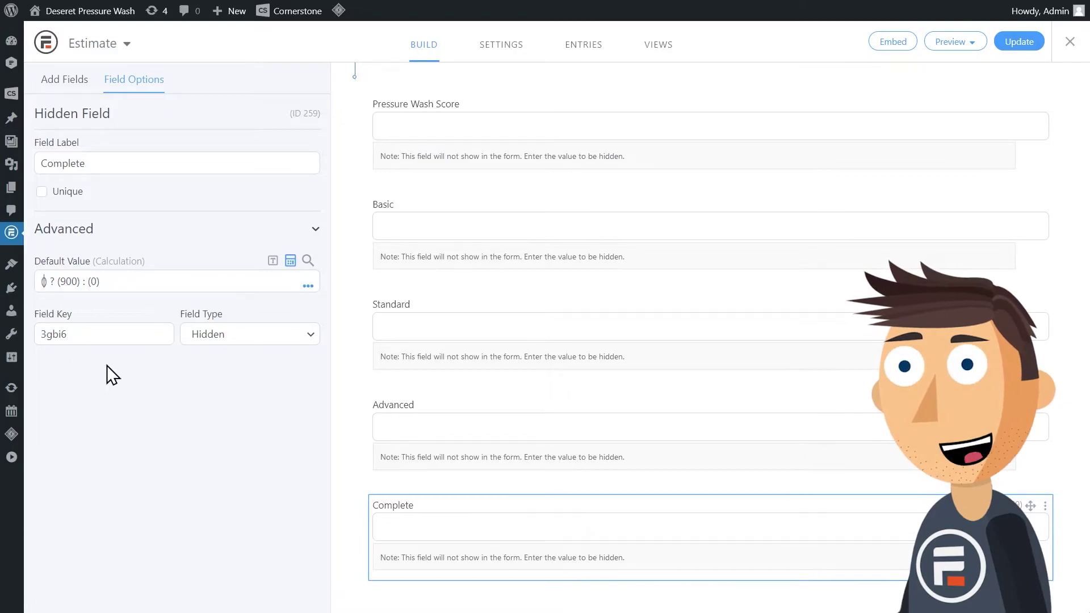
text([255] >= 9)
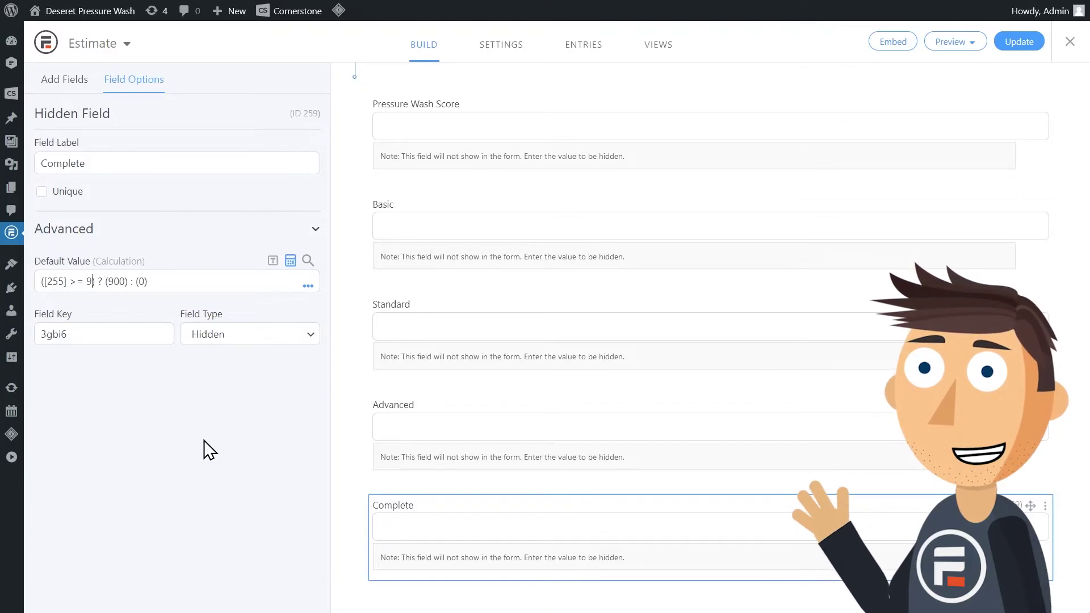
scroll(496, 450, up, 5)
Use separate values on the photo and pre-pay questions: Yes stores -10 and -30, No stores 0
click(496, 449)
scroll(494, 446, down, 2)
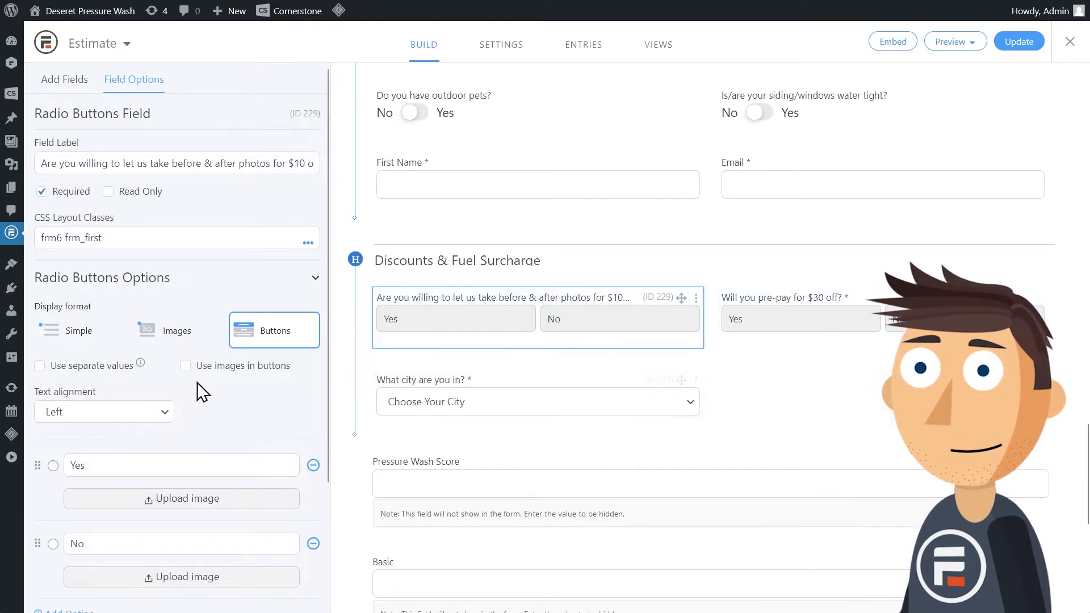
click(90, 367)
drag(107, 499, 44, 498)
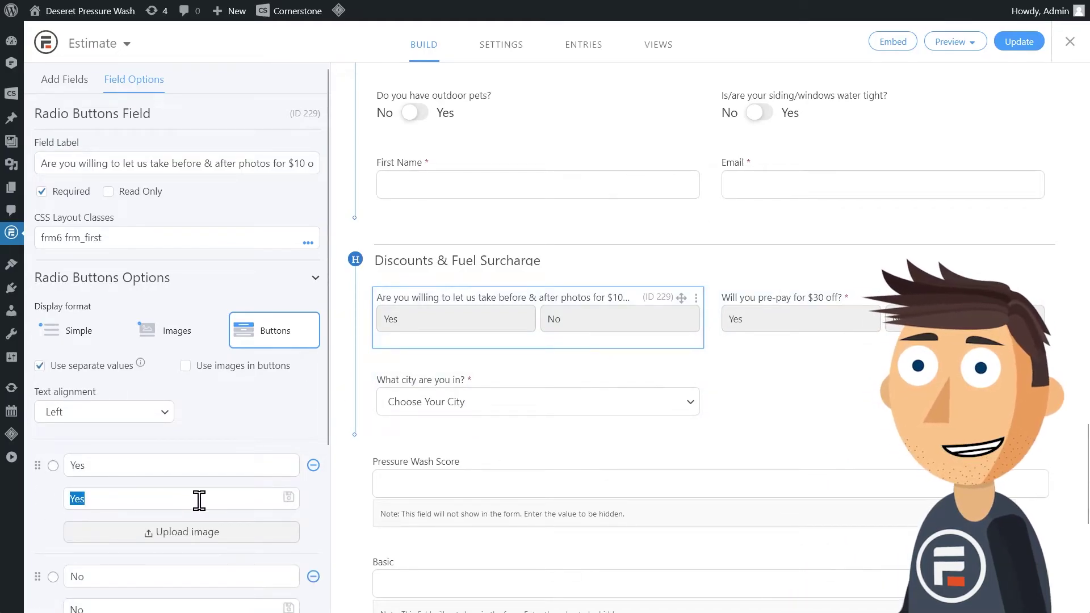
text(10)
scroll(202, 491, down, 1)
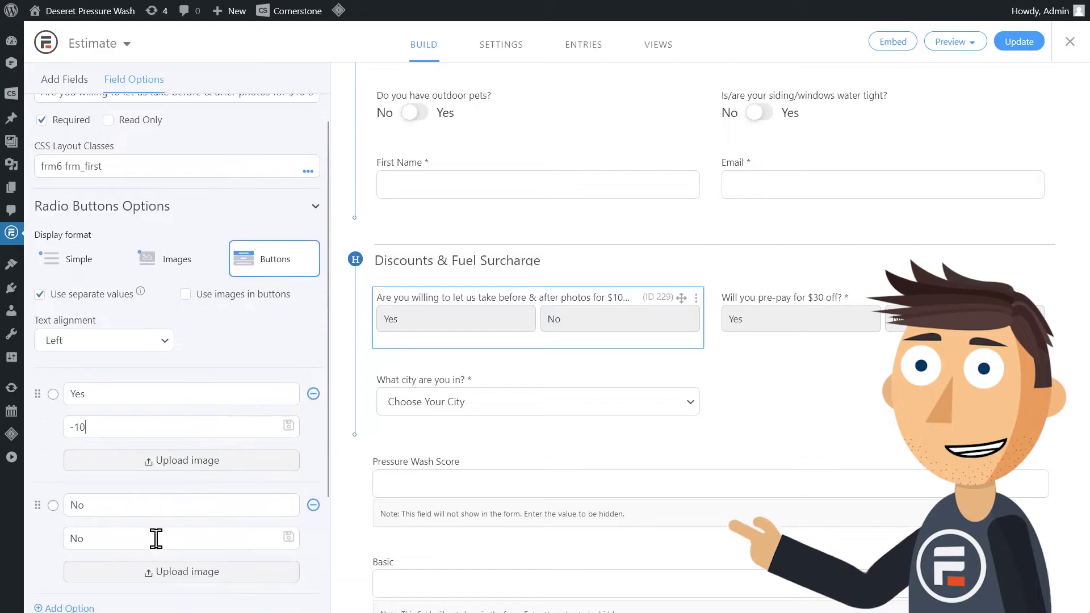
drag(154, 538, 48, 534)
mouse_move(781, 320)
text(0)
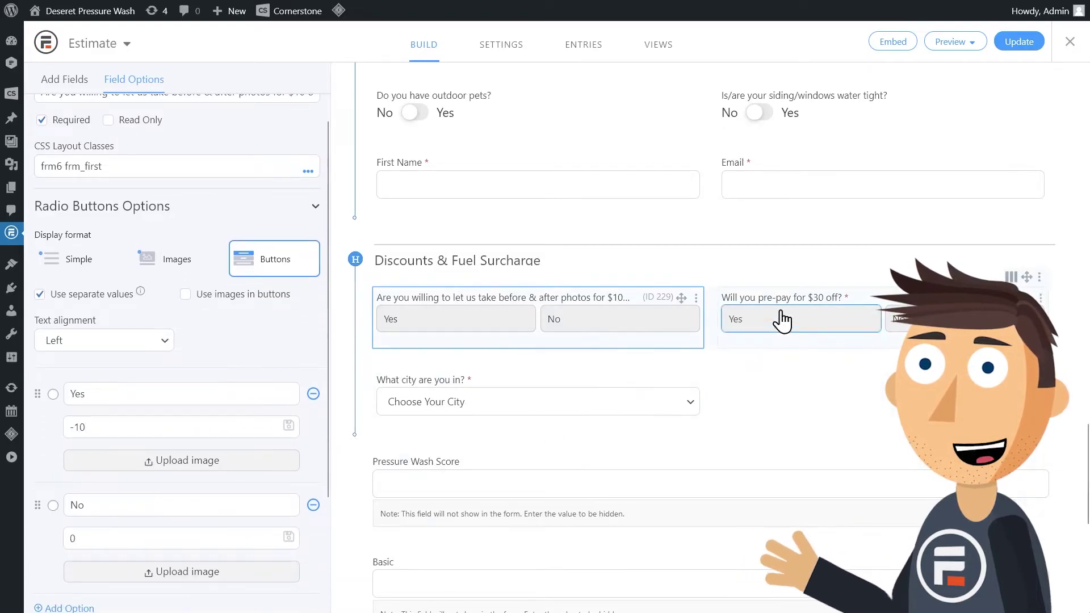
click(785, 306)
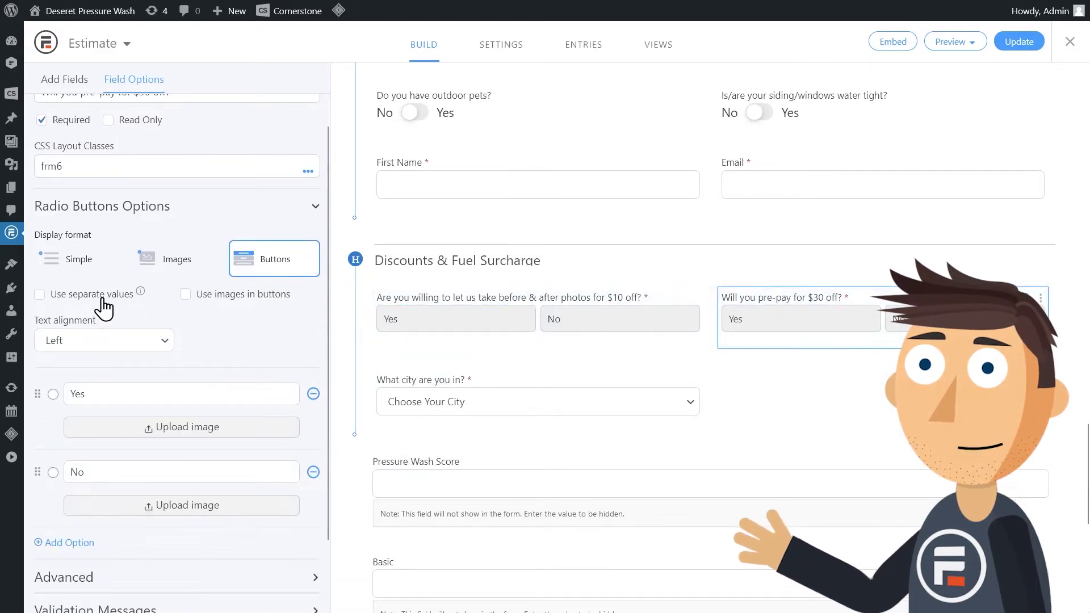
drag(124, 427, 29, 426)
text(-30)
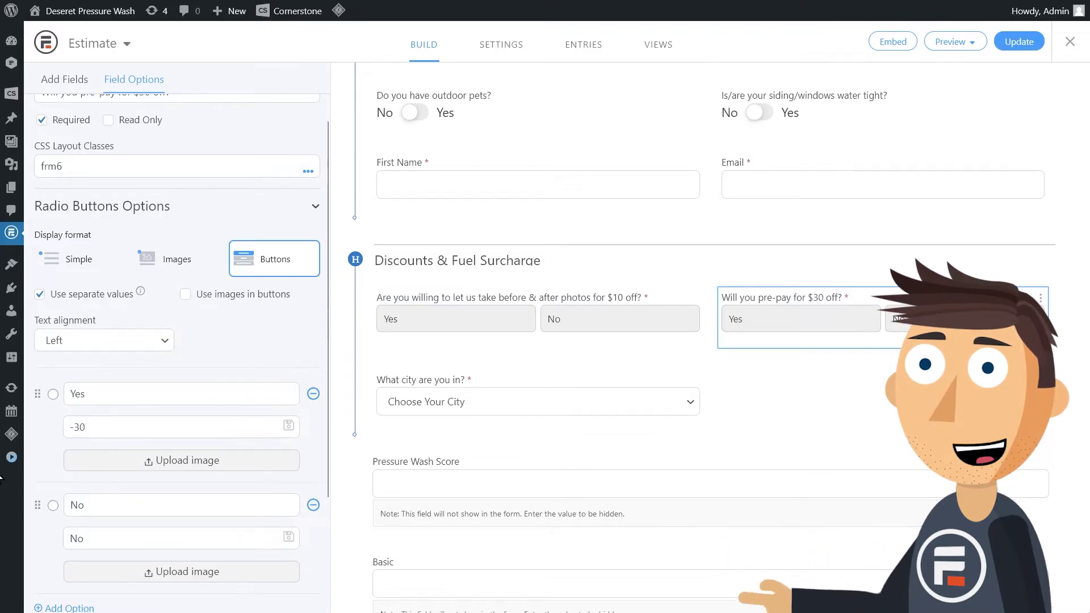
text(0)
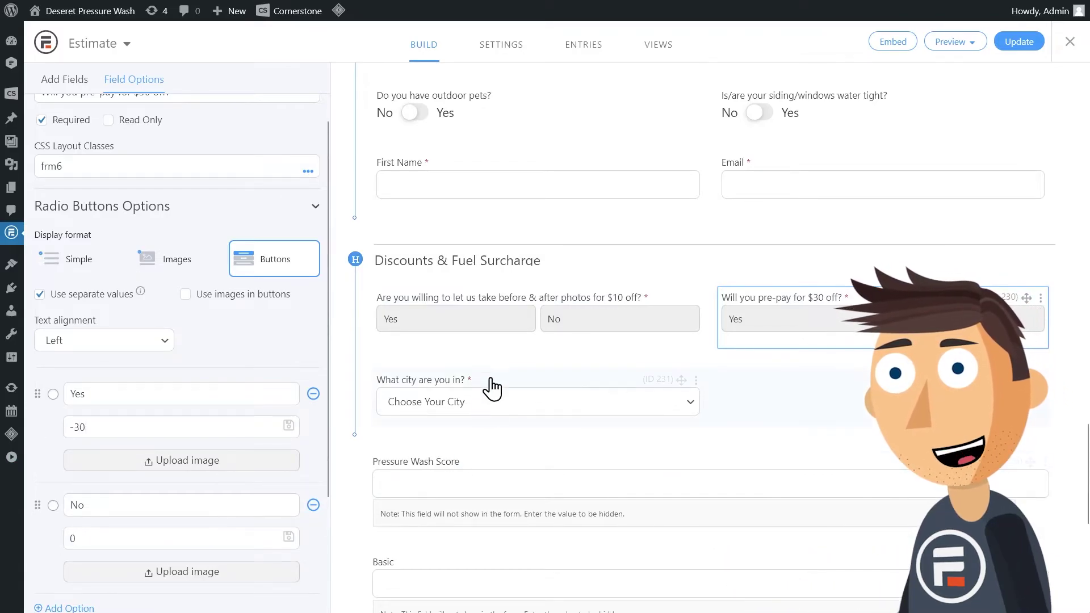
Enable separate stored values on the city dropdown, keeping values like 'Lehi - $10'
click(499, 389)
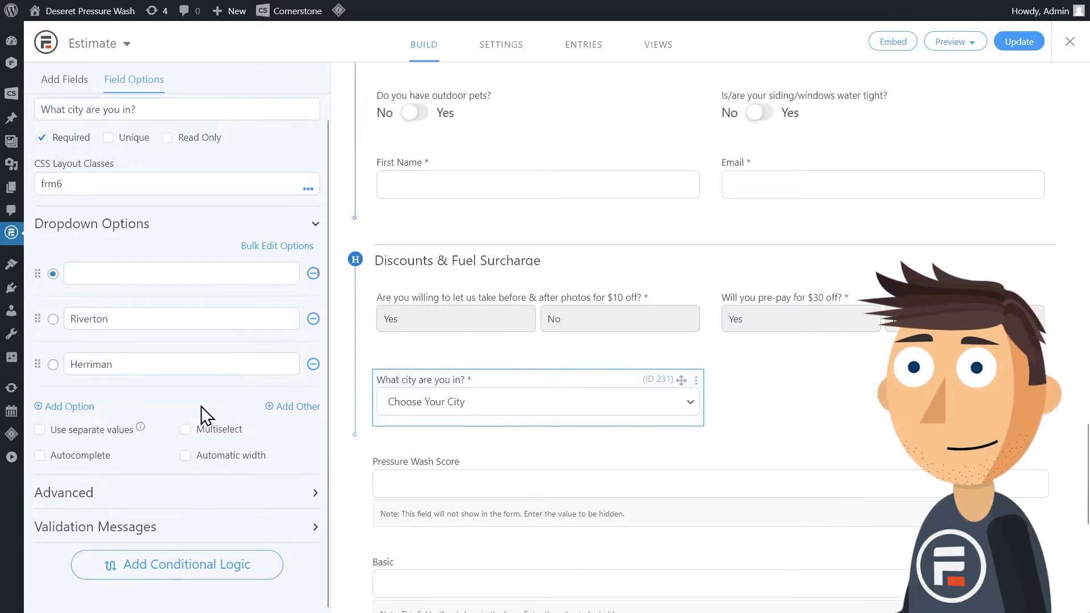
click(86, 431)
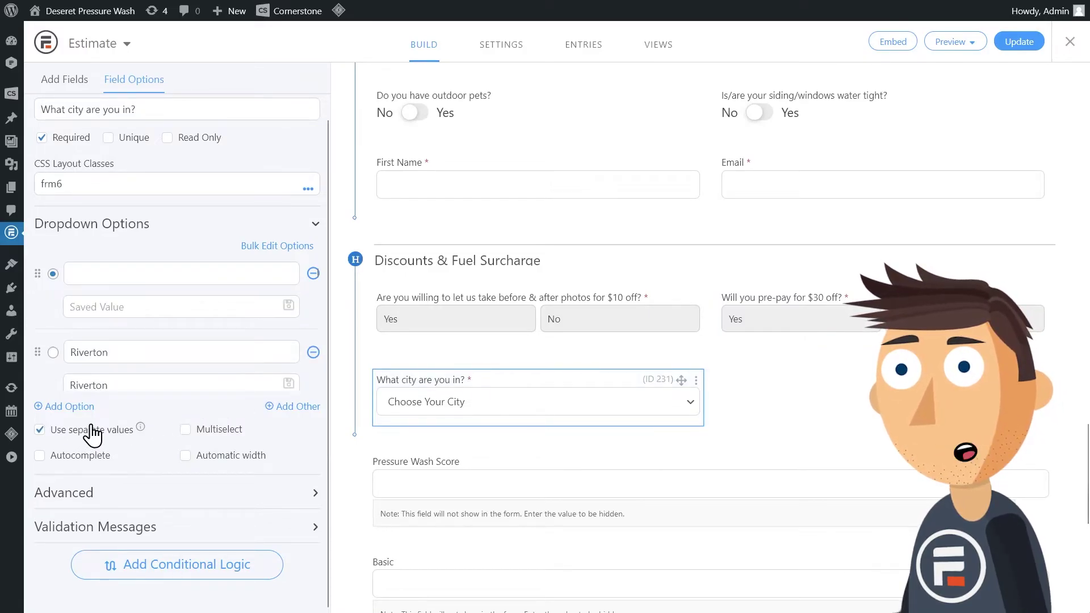
scroll(223, 352, down, 3)
scroll(222, 352, down, 3)
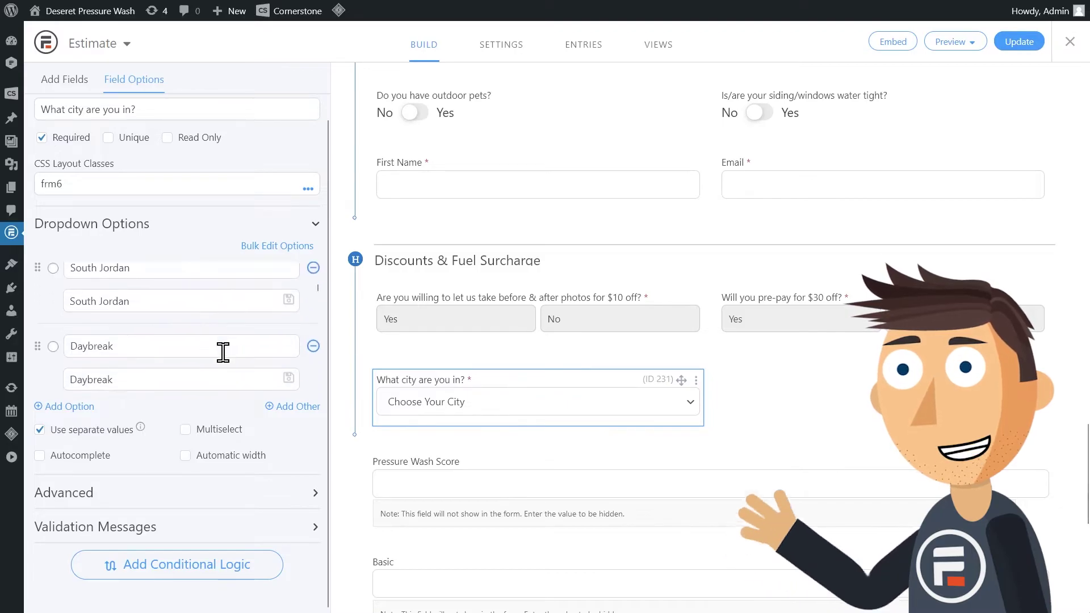
scroll(222, 351, down, 2)
scroll(223, 352, down, 2)
scroll(222, 352, down, 2)
scroll(222, 351, down, 2)
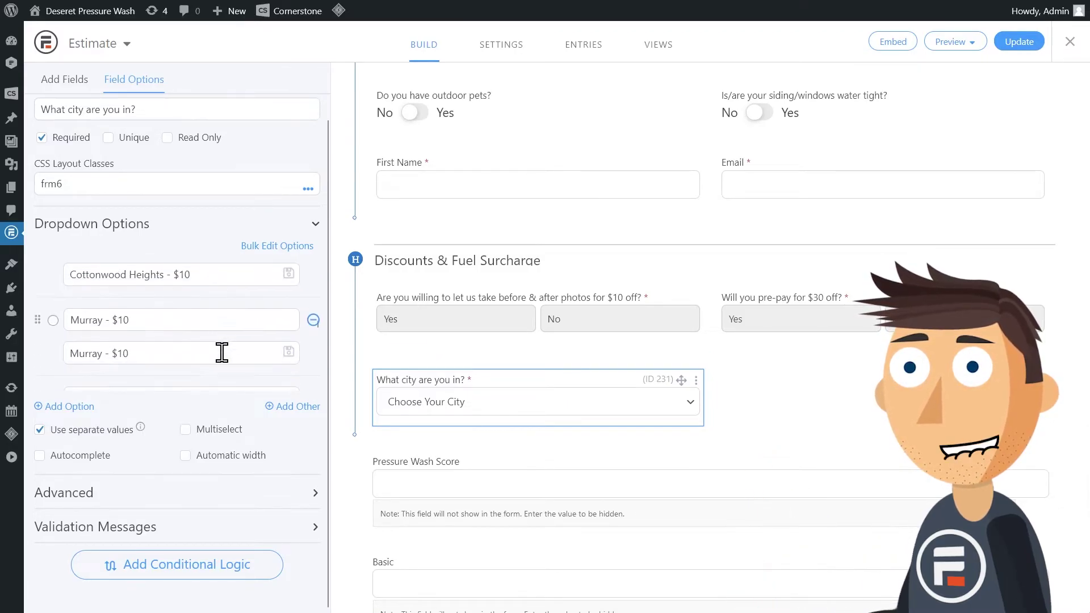
scroll(221, 351, down, 2)
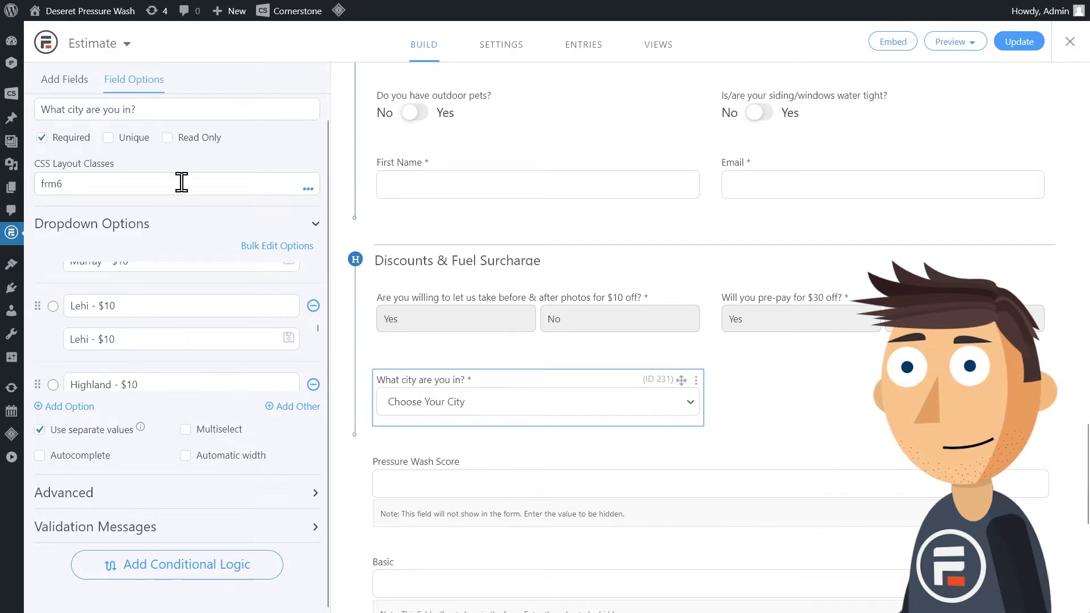
click(65, 80)
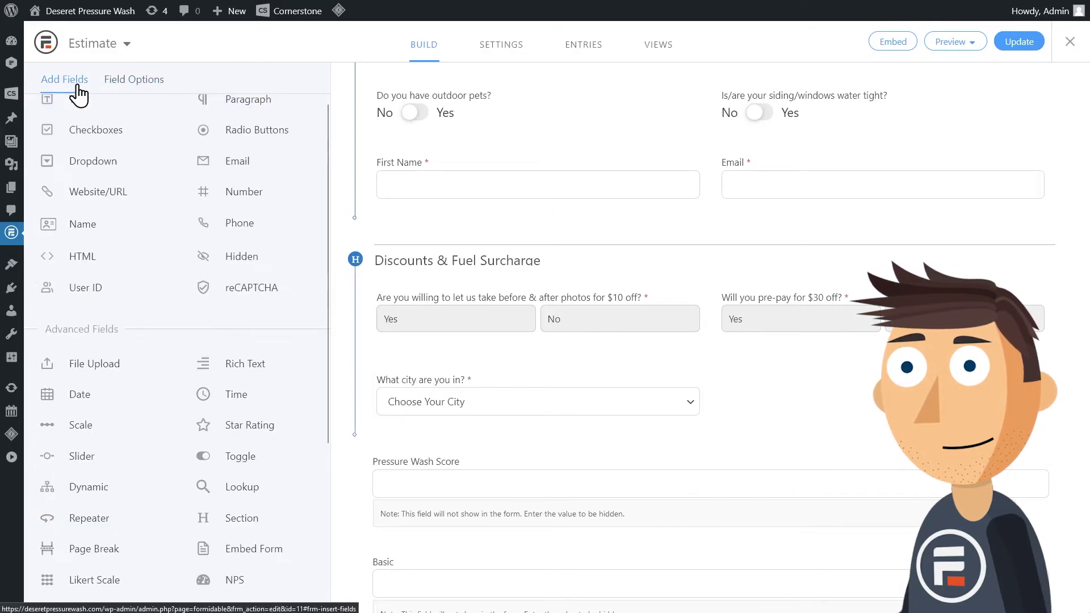
Add a hidden field to the form and label it Total Price
click(224, 261)
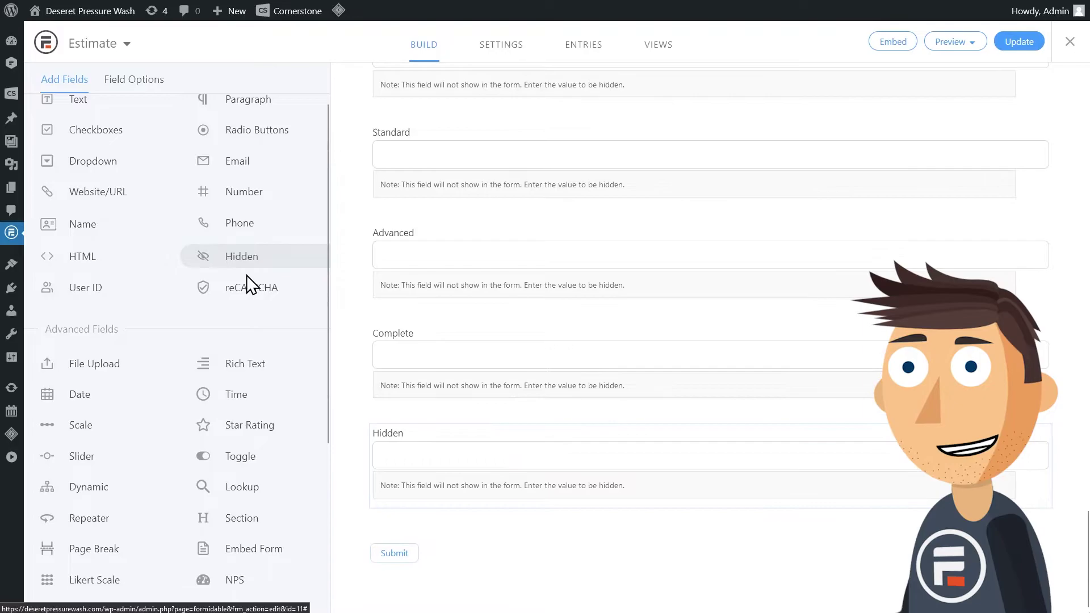
click(410, 445)
double_click(195, 168)
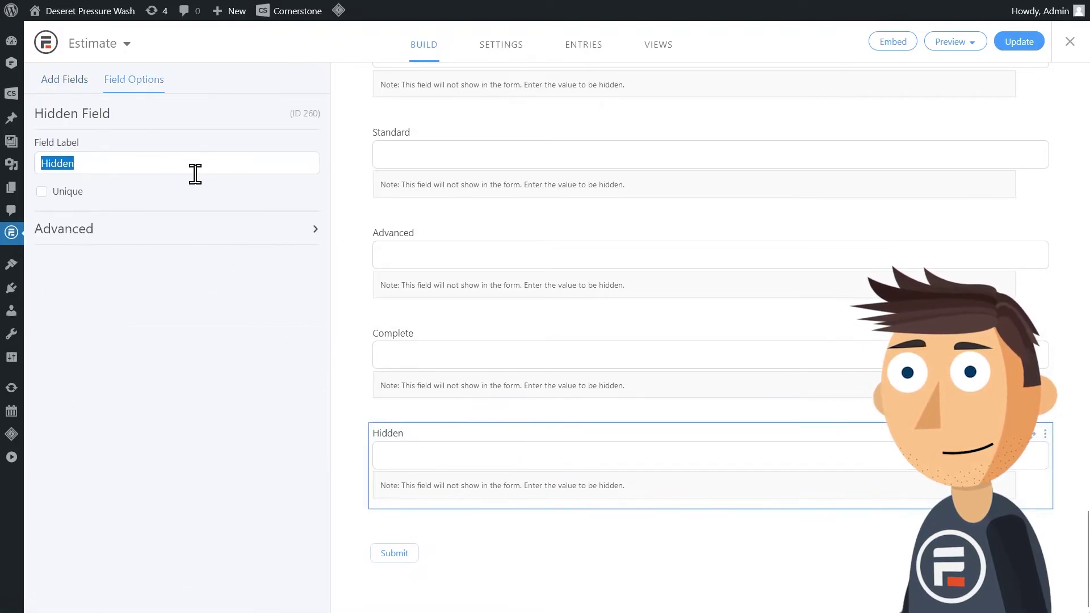
text(Total Price)
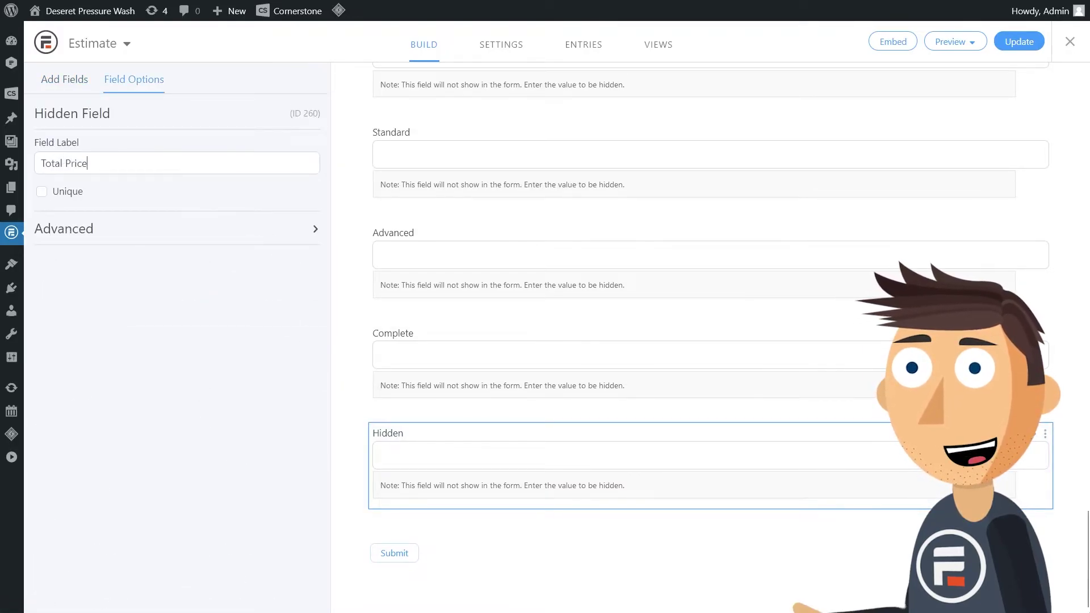
Make its default value the calculation [256]+[257]+[258]+[259]+[230]+[229]+[231]
click(214, 237)
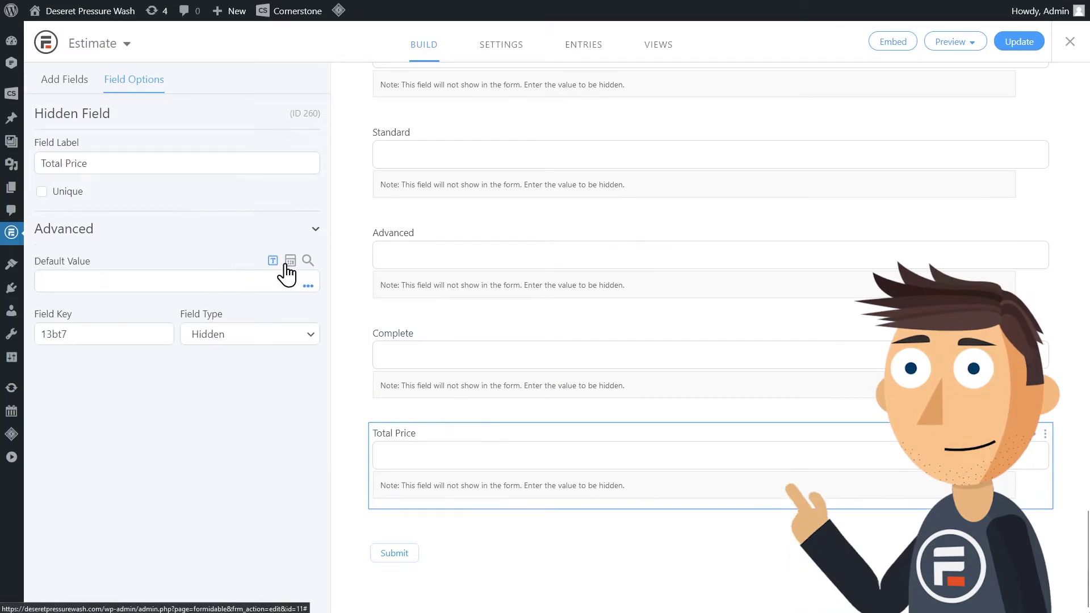
click(289, 263)
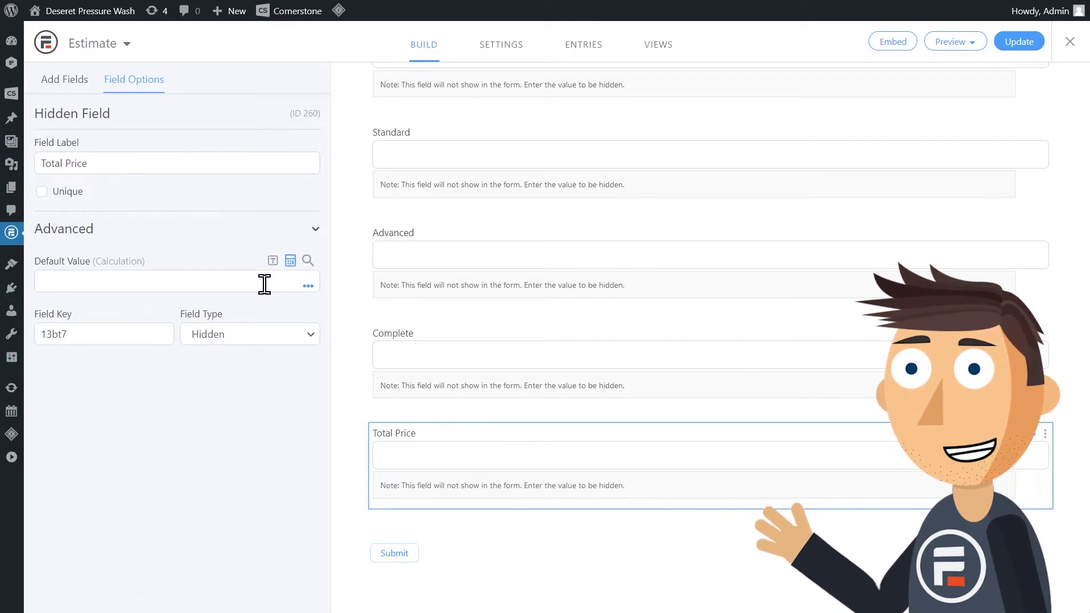
click(308, 286)
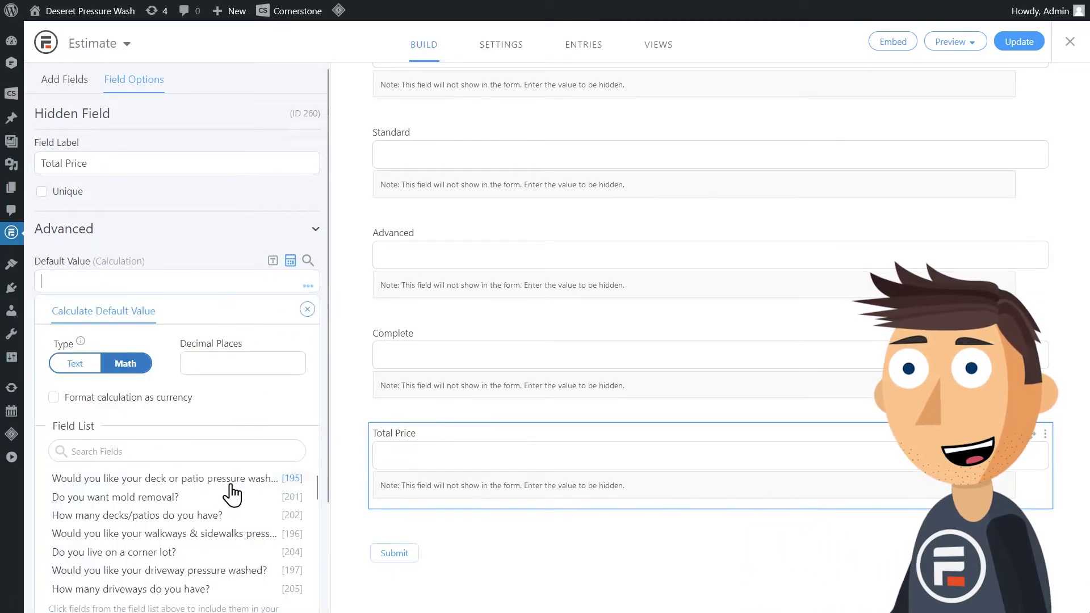
scroll(195, 560, down, 5)
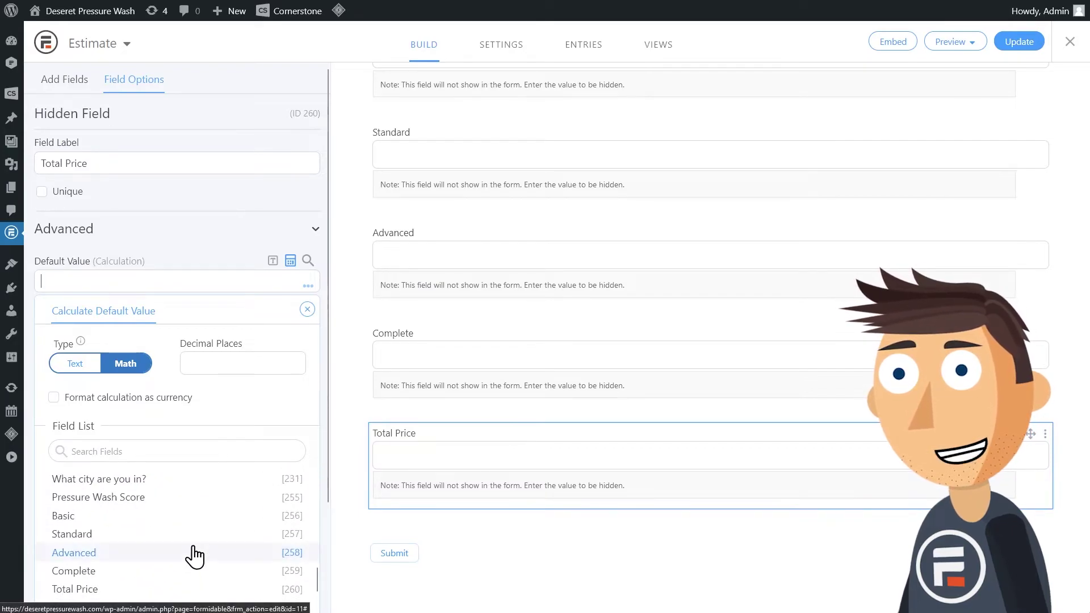
text(+)
click(162, 535)
text(+)
click(150, 552)
text(+)
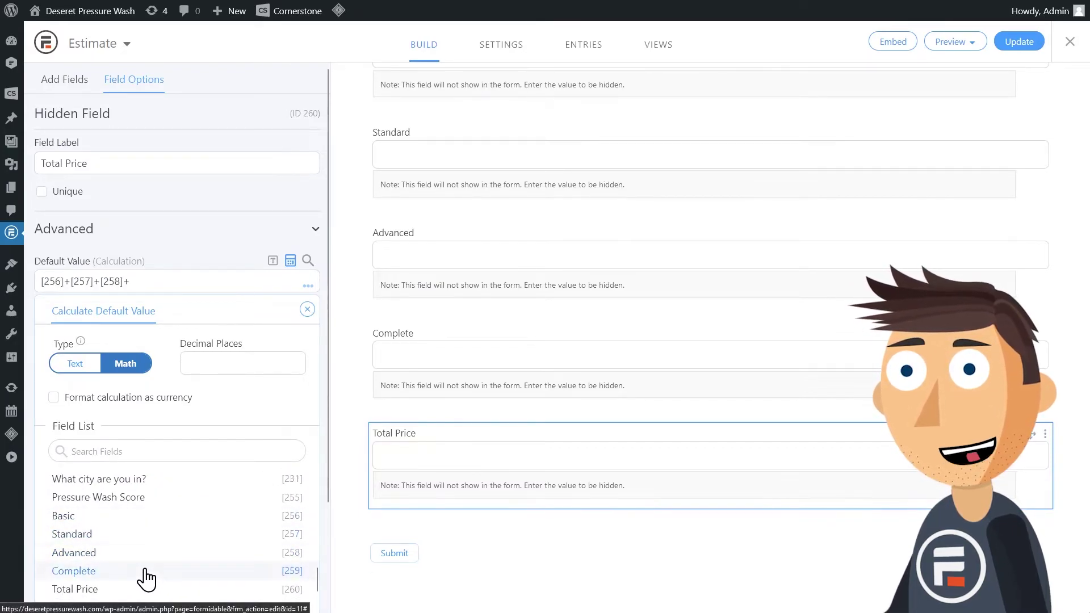
text([259]+)
scroll(139, 521, up, 3)
click(134, 549)
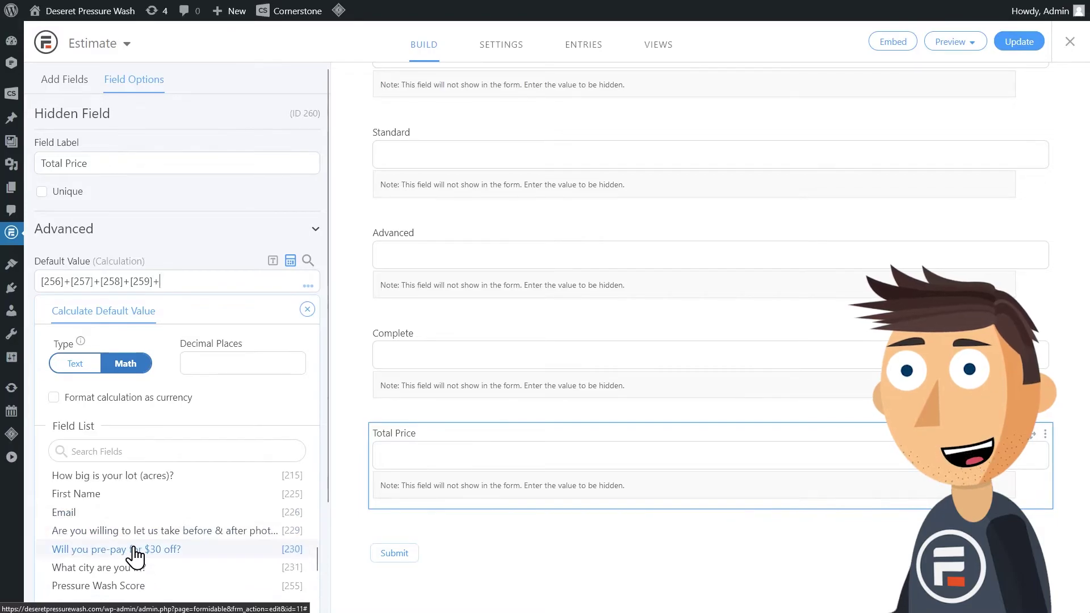
text([230]+)
click(139, 532)
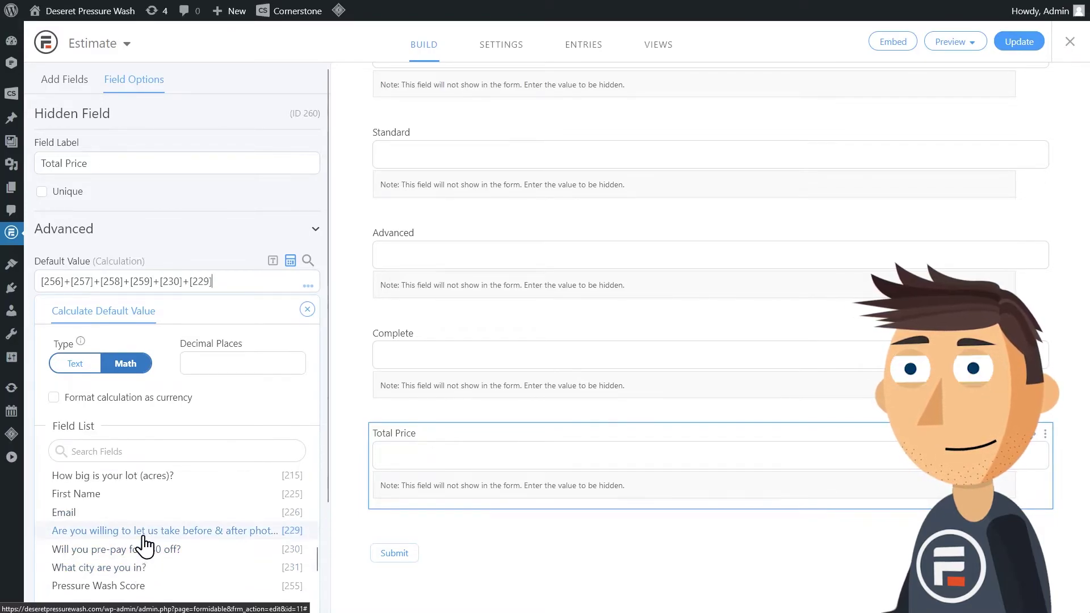
text(+[231)
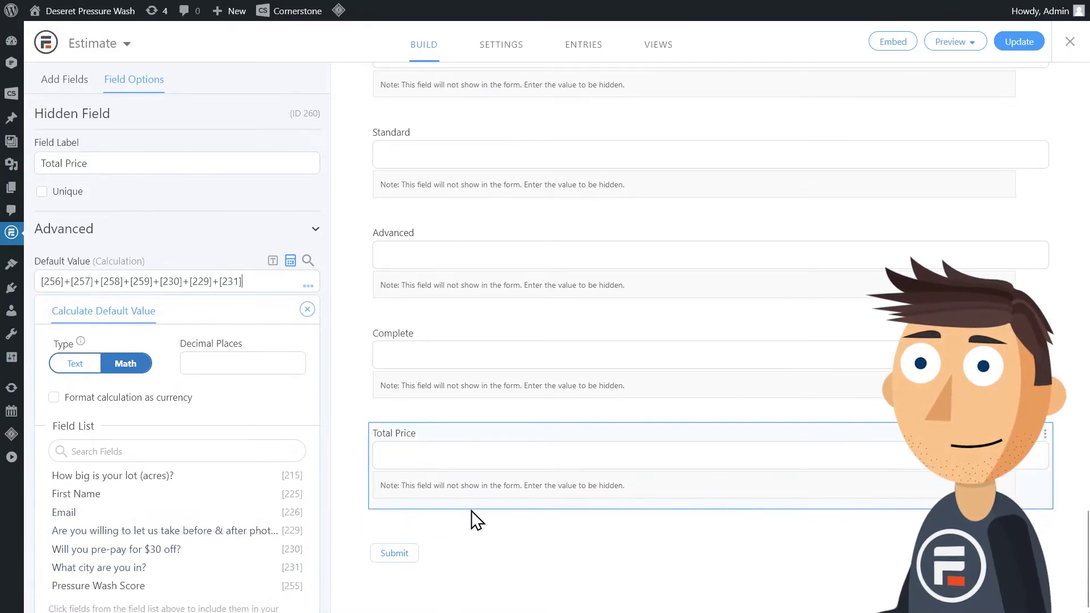
Set Total Price's calculation to 'Format calculation as currency' and save the Estimate form
click(1019, 42)
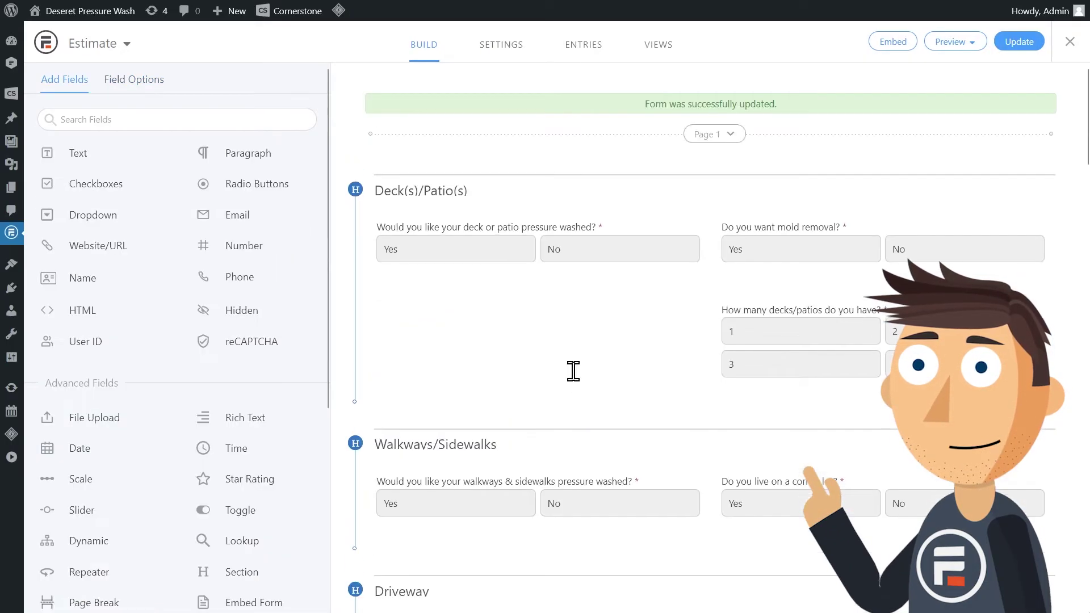
scroll(545, 369, down, 10)
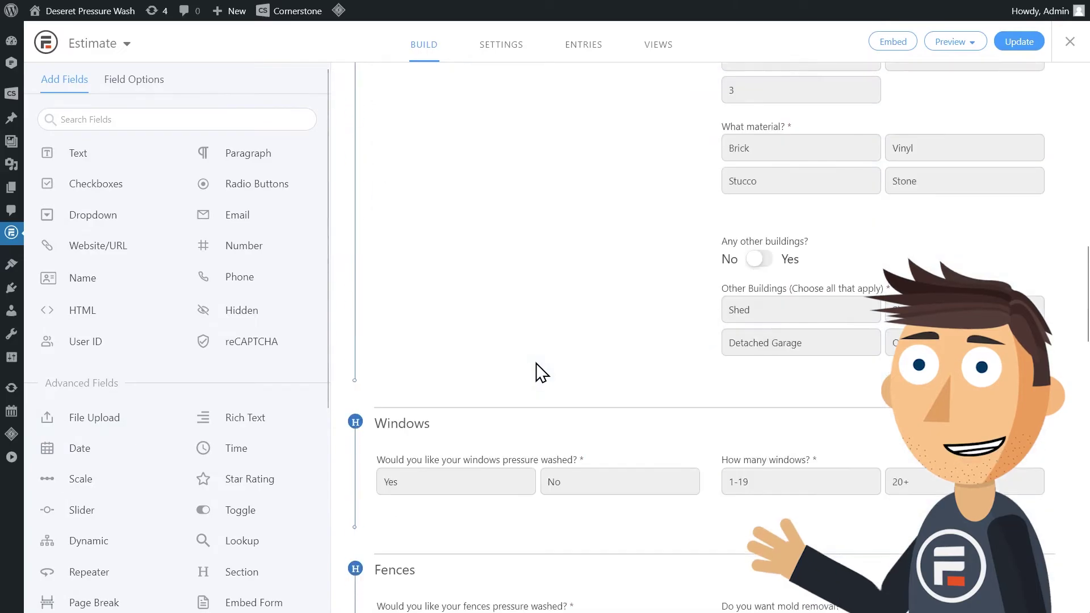
scroll(536, 370, down, 10)
scroll(532, 366, down, 10)
click(477, 442)
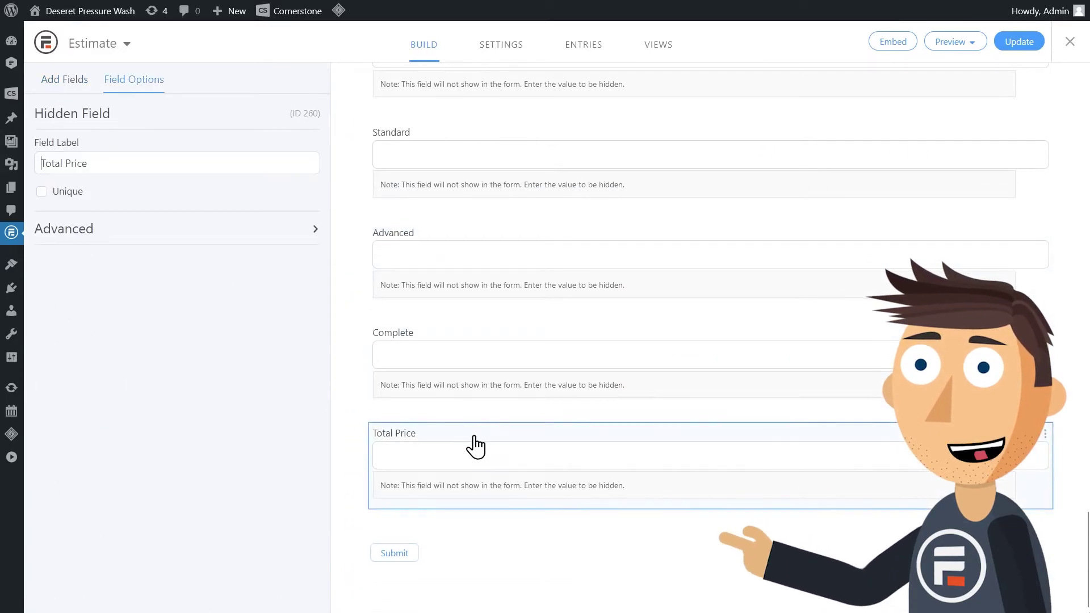
click(191, 248)
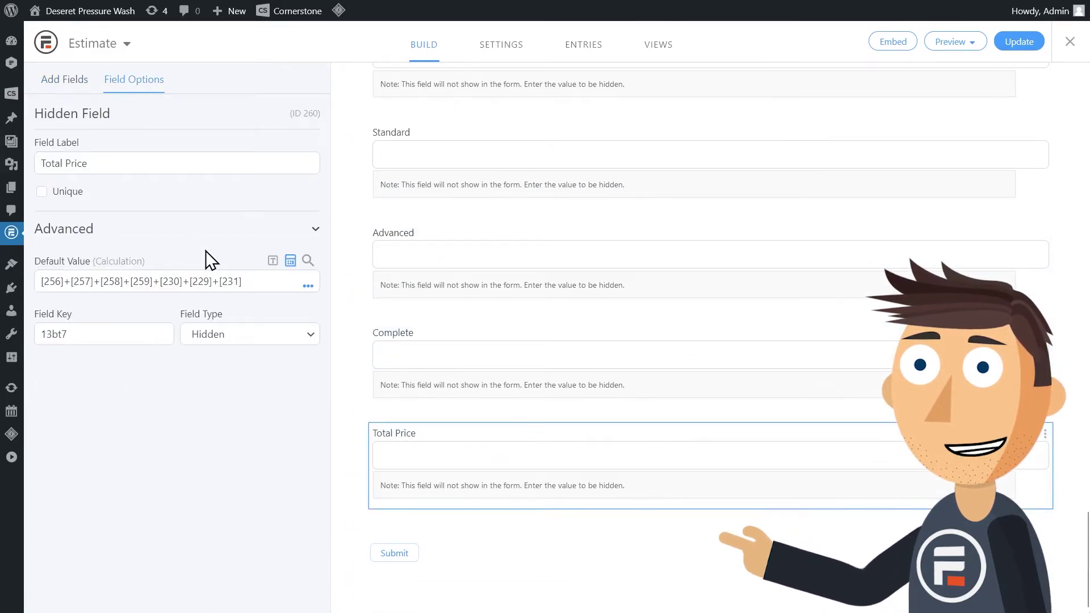
click(305, 288)
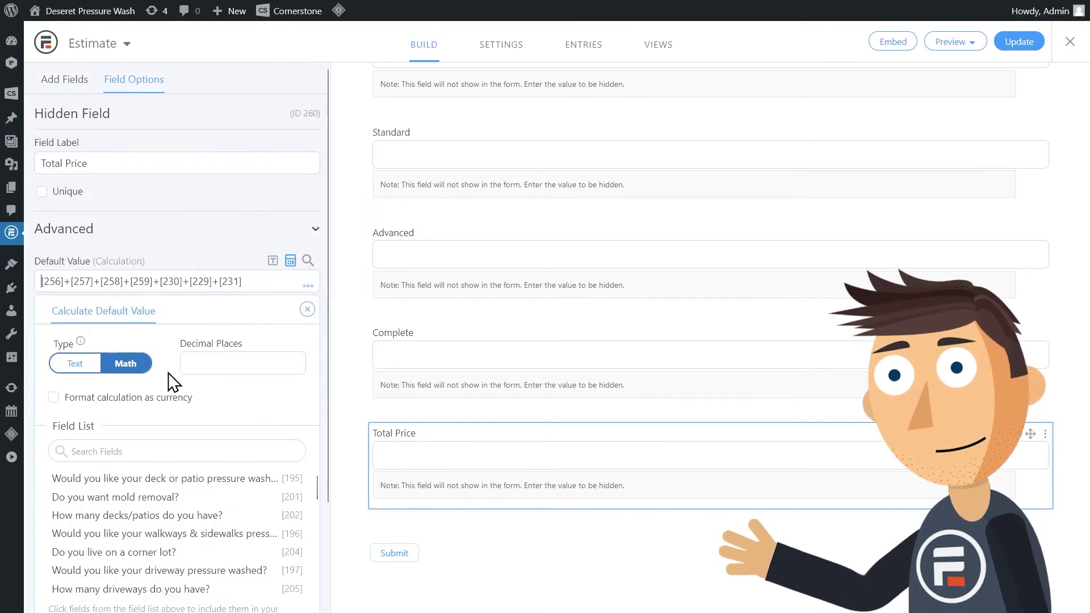
click(125, 397)
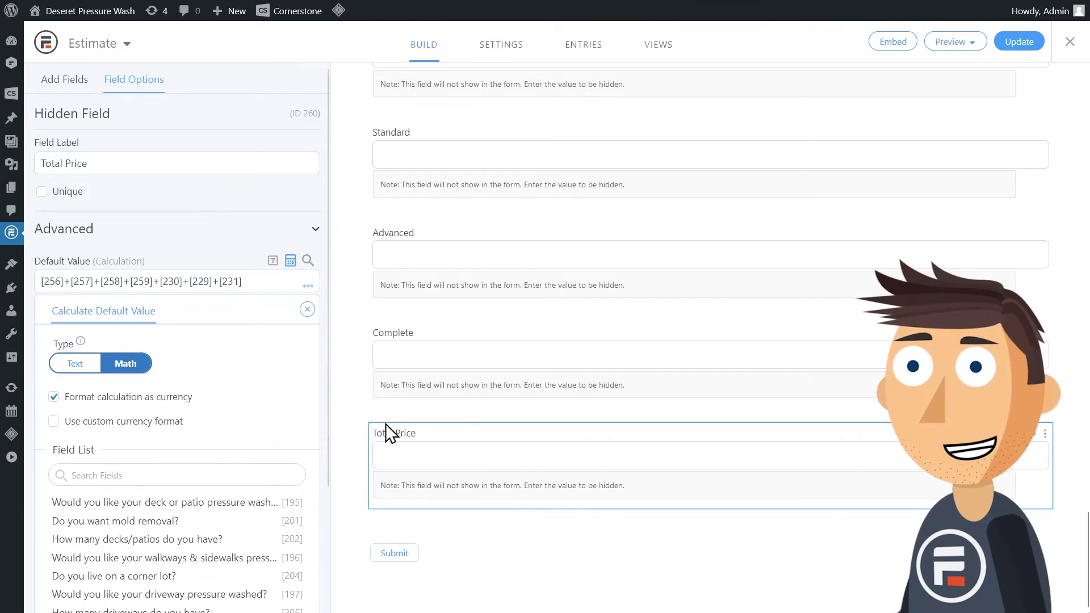
click(1015, 42)
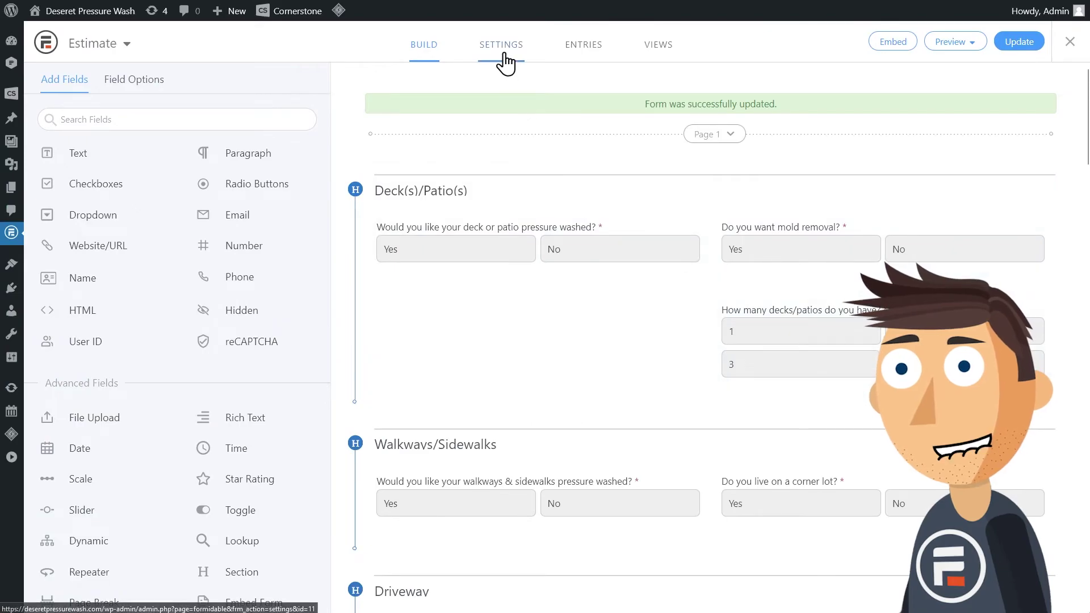
In form Settings, enlarge the On Submit box and delete its default message
click(503, 58)
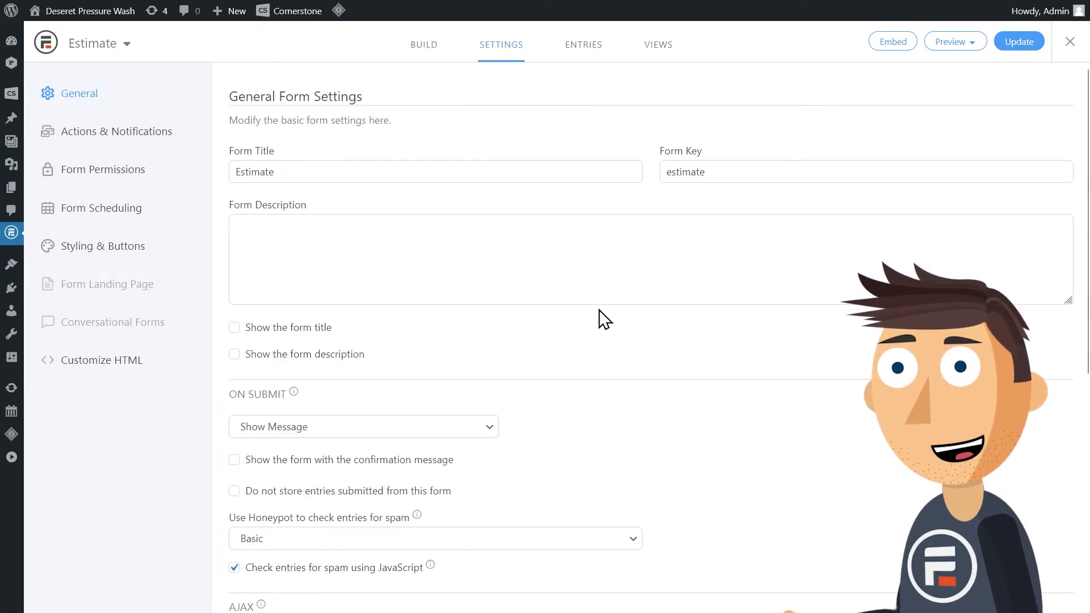
scroll(601, 319, down, 5)
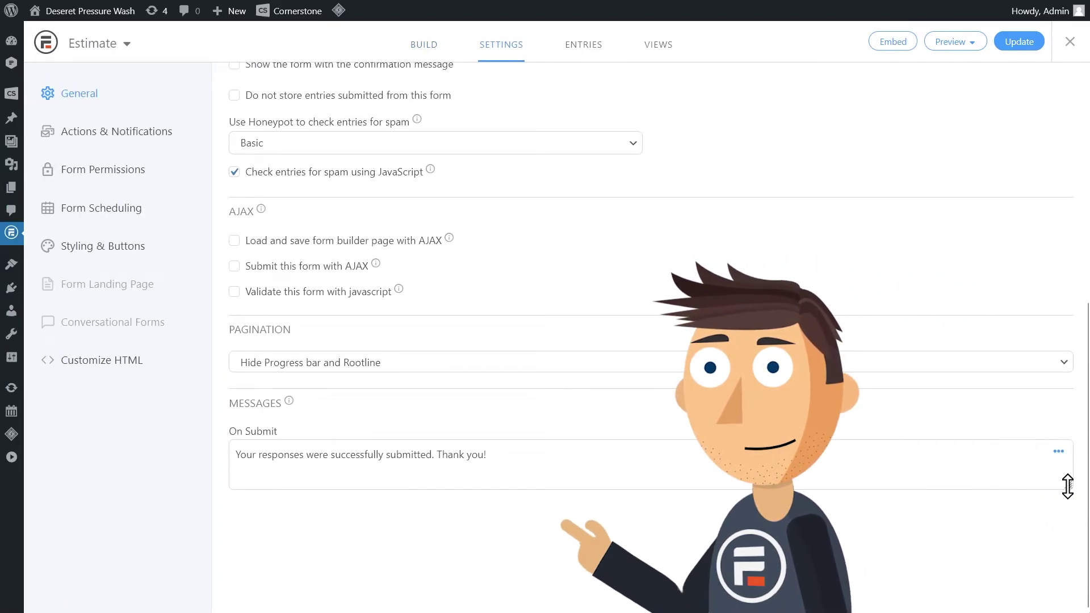
drag(1067, 483, 1064, 575)
click(567, 469)
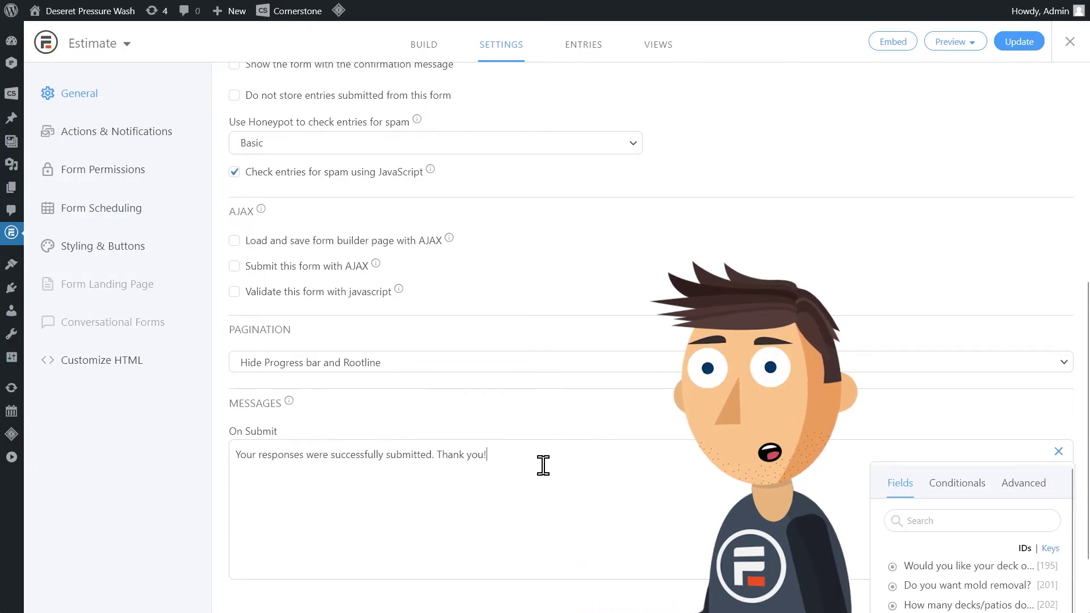
drag(516, 460, 171, 451)
key(BackSpace)
scroll(434, 441, down, 1)
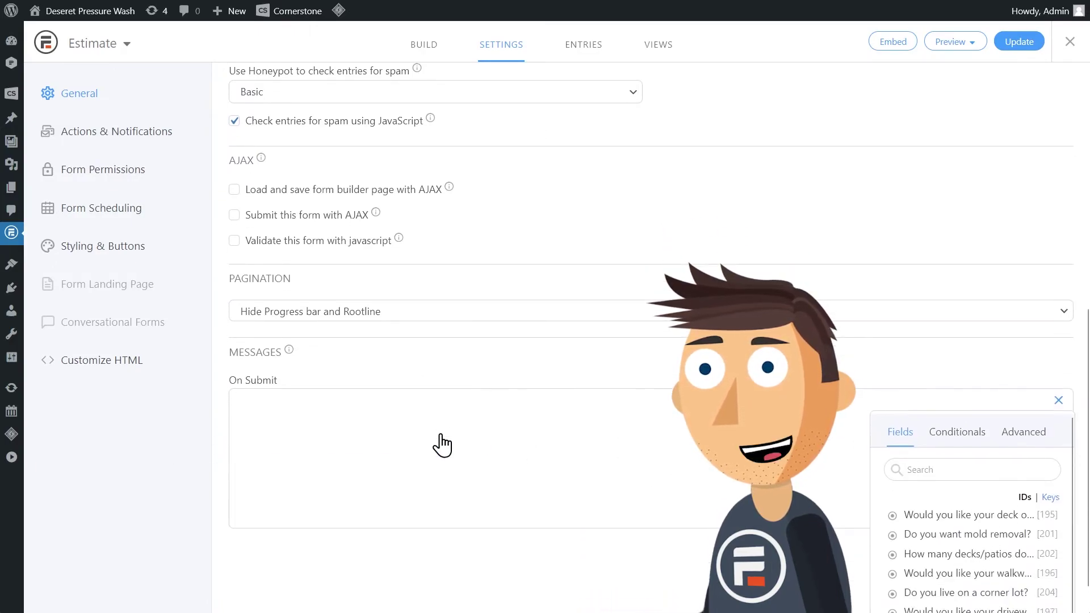
Build a conditional shortcode where the Basic field does not equal 0
click(955, 394)
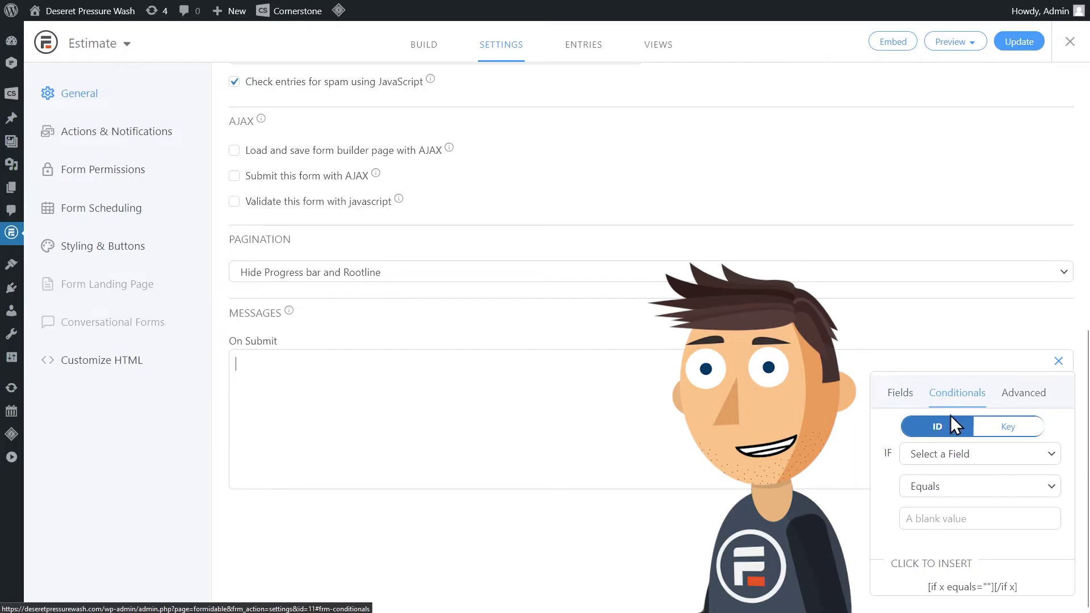
click(959, 452)
scroll(928, 389, down, 3)
scroll(927, 388, down, 5)
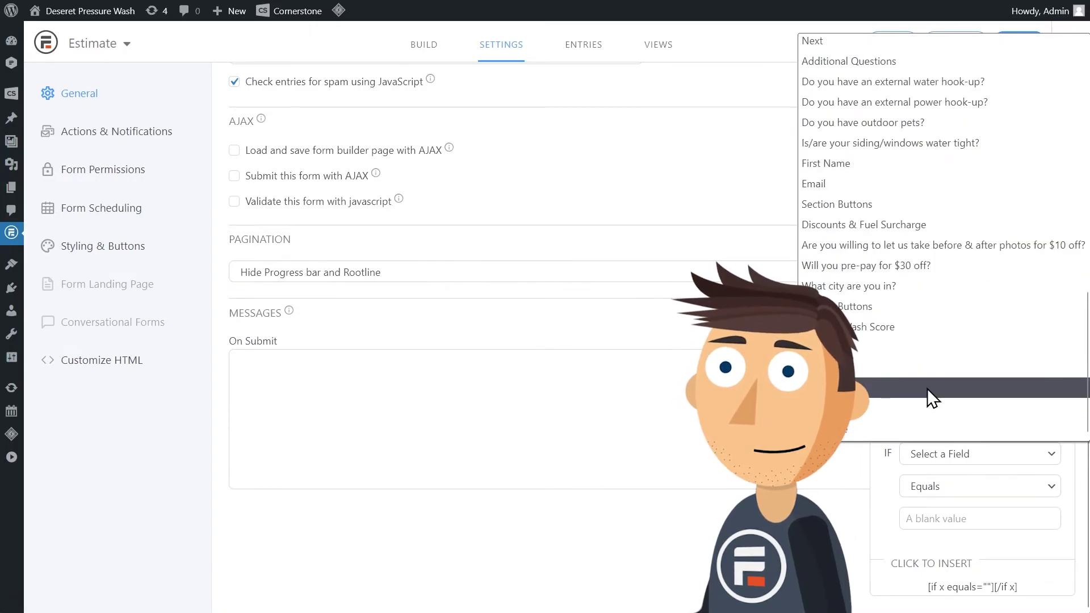
click(875, 350)
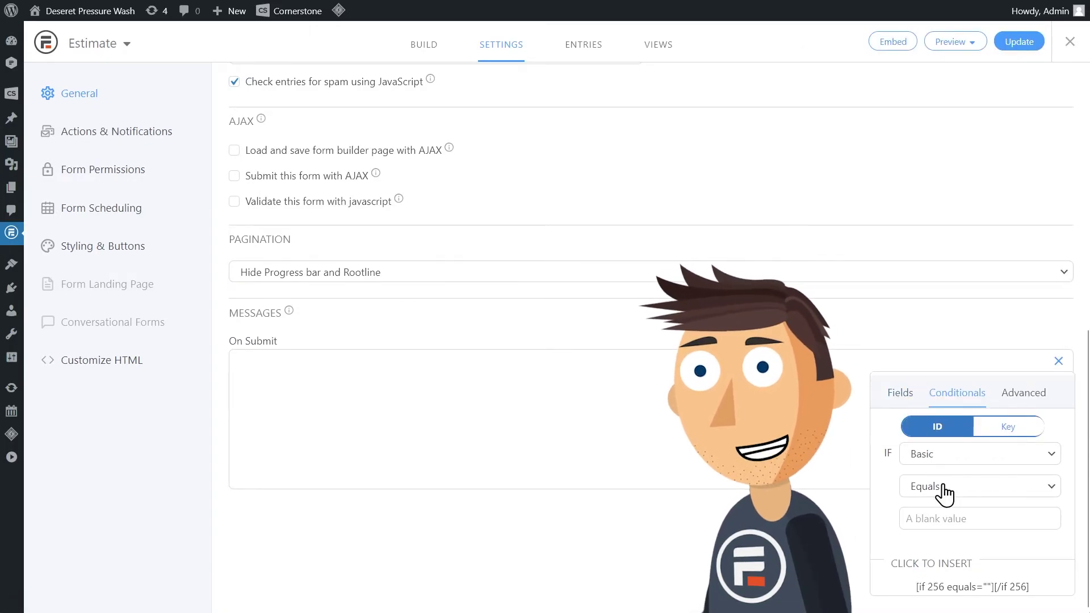
click(942, 515)
text(2)
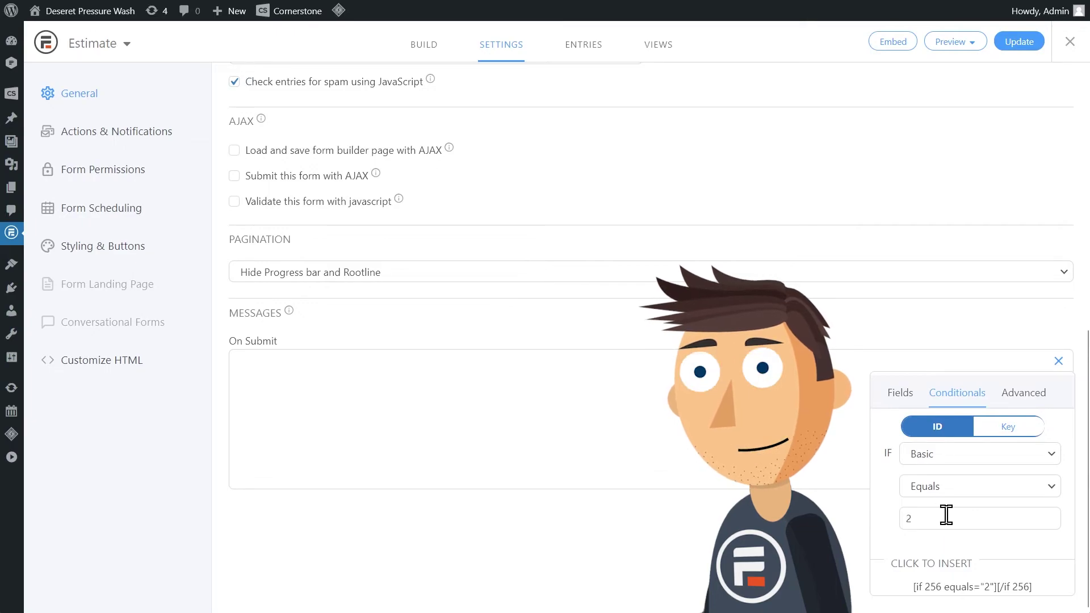
text(00)
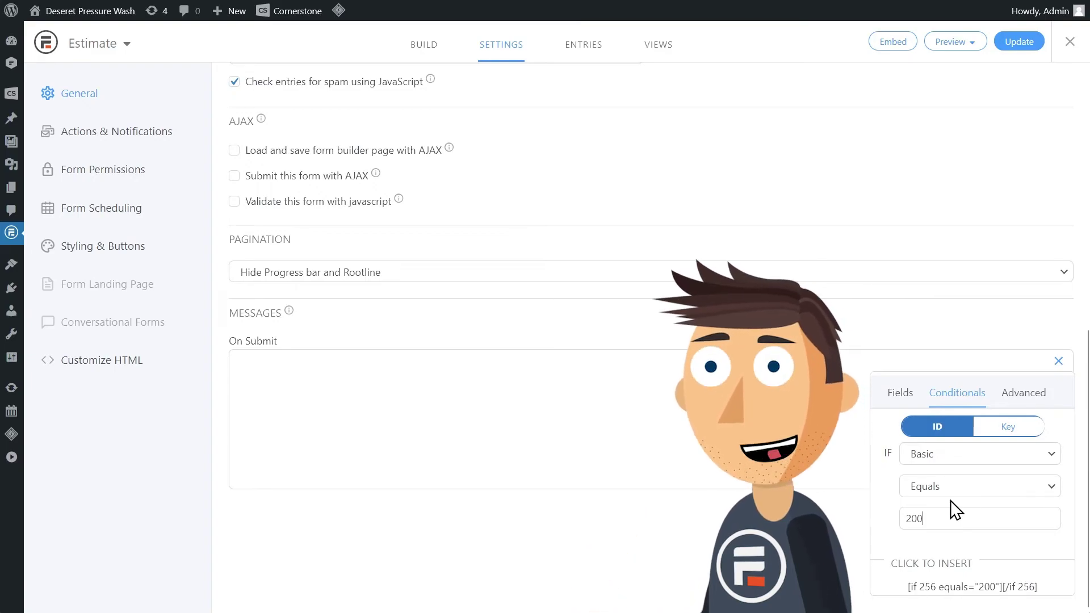
click(952, 489)
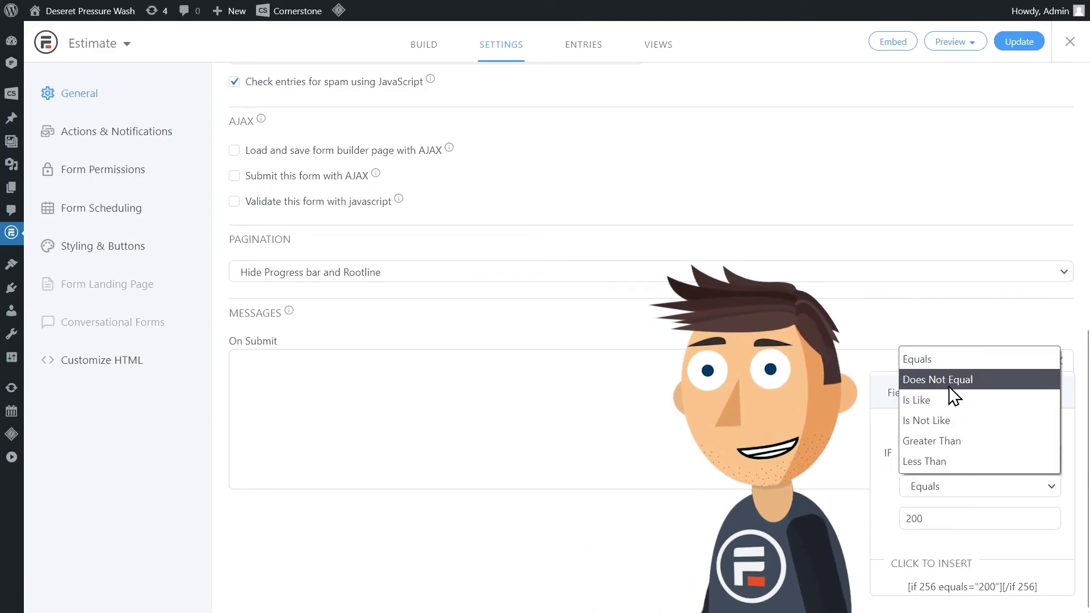
click(948, 386)
double_click(949, 515)
text(0)
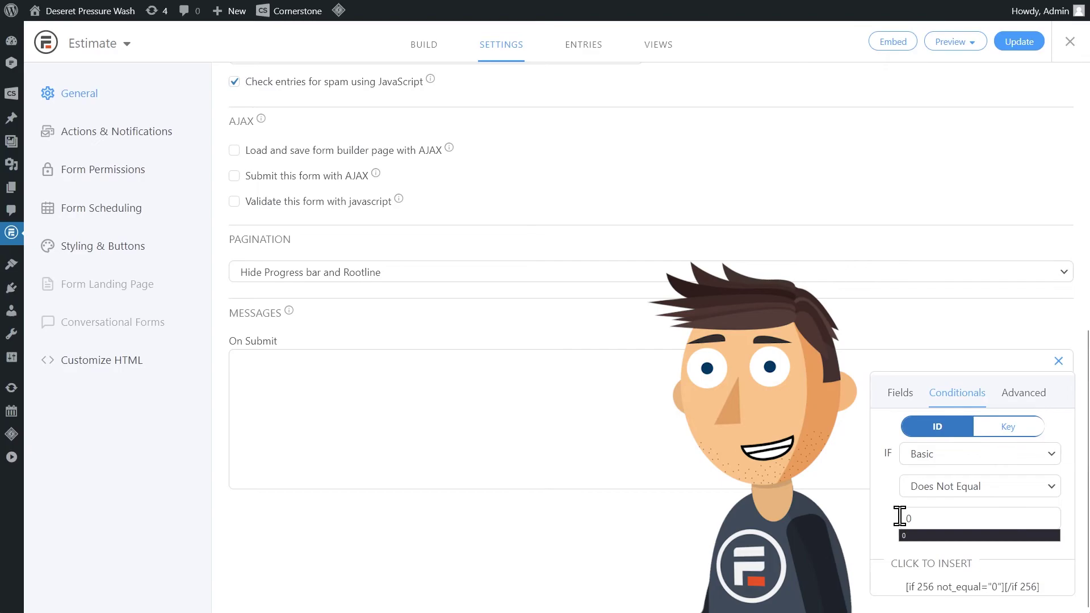
click(922, 536)
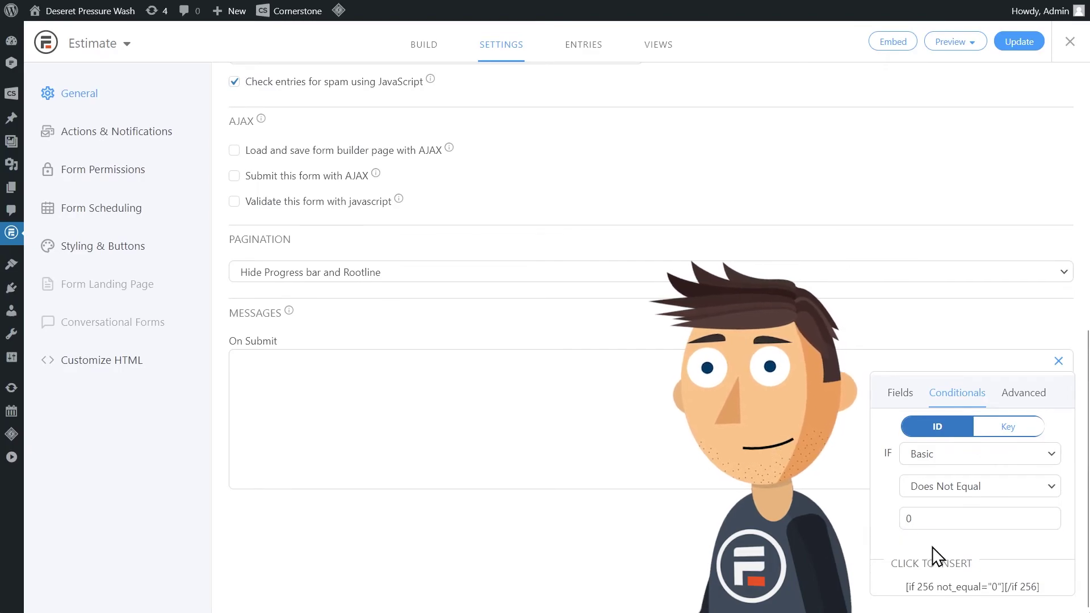
Insert the [if 256 not_equal="0"] shortcode into the message and delete its placeholder text
click(956, 588)
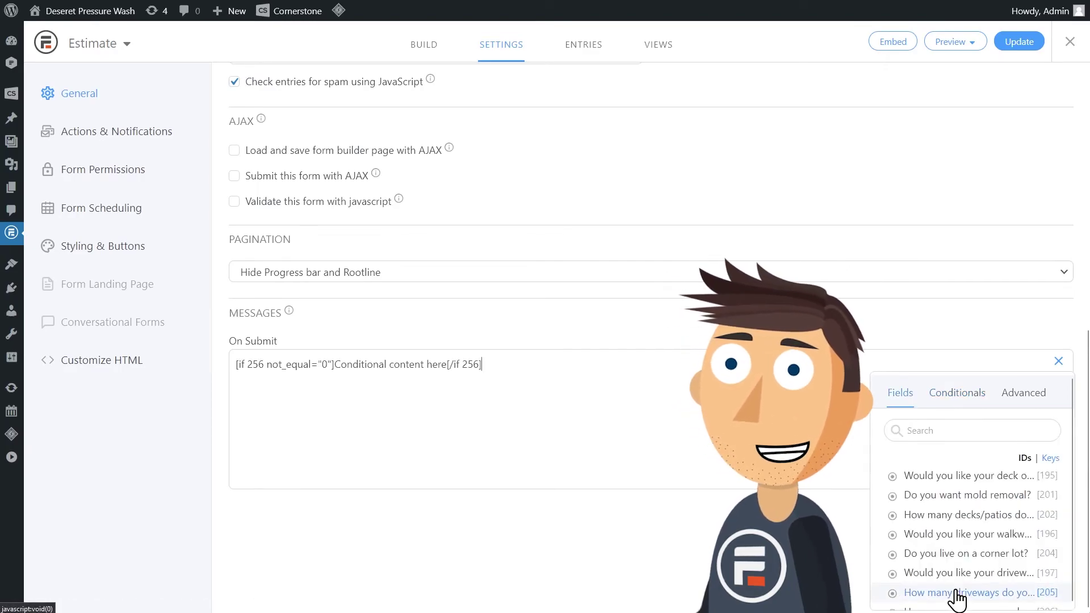
drag(448, 363, 340, 365)
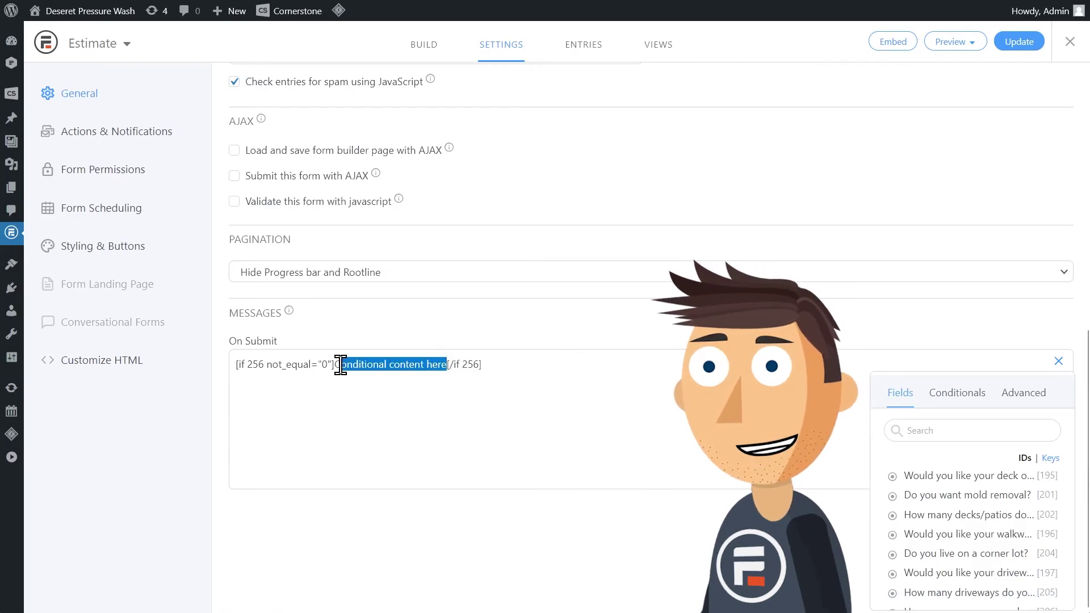
key(BackSpace)
text(ected our Basic Pressure Wash)
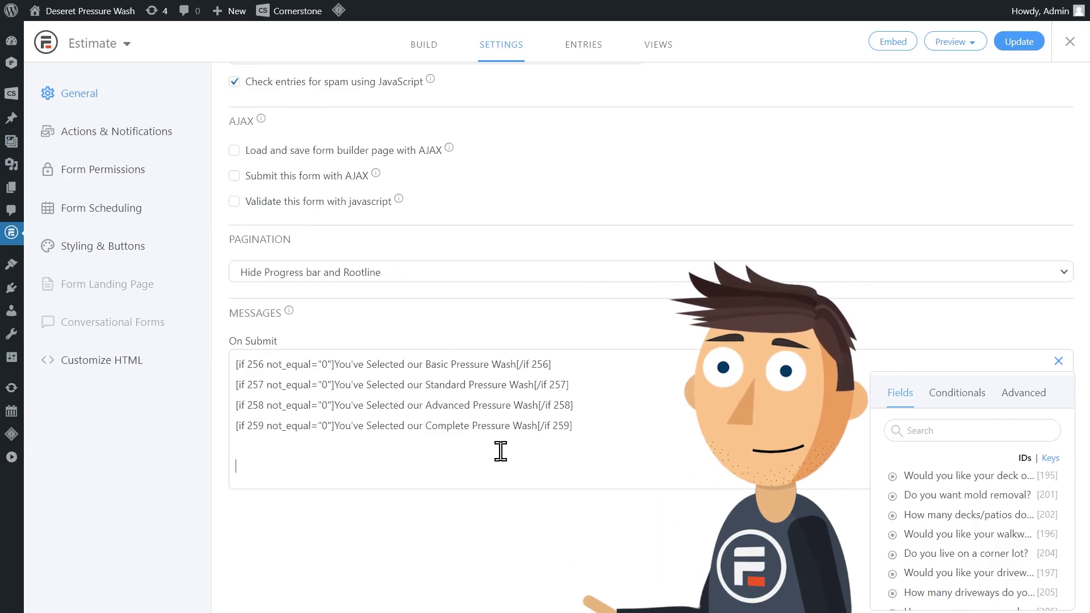
text(can)
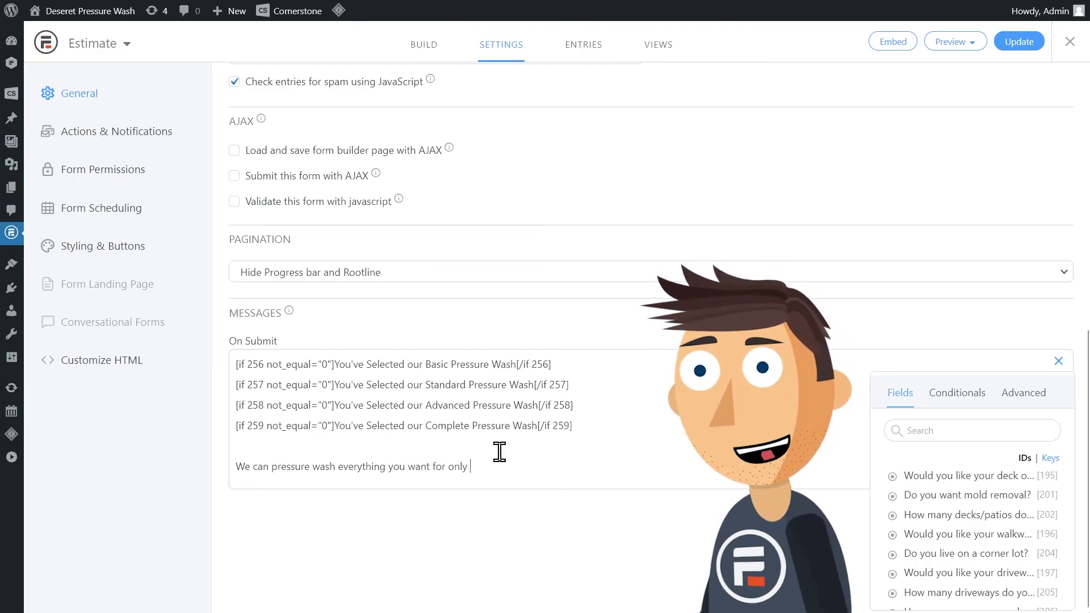
scroll(946, 502, down, 5)
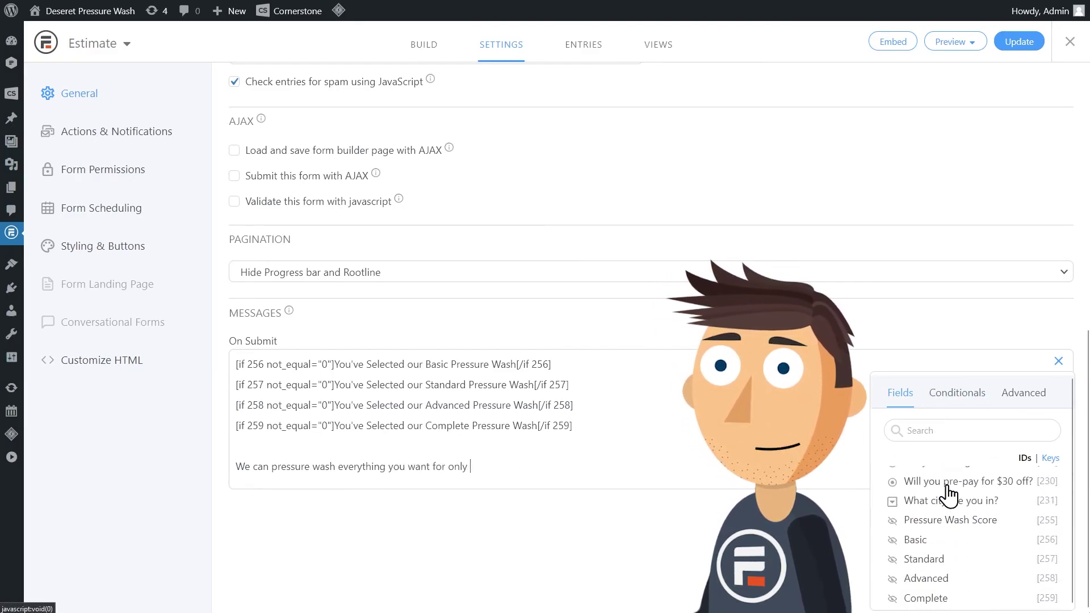
scroll(948, 501, down, 1)
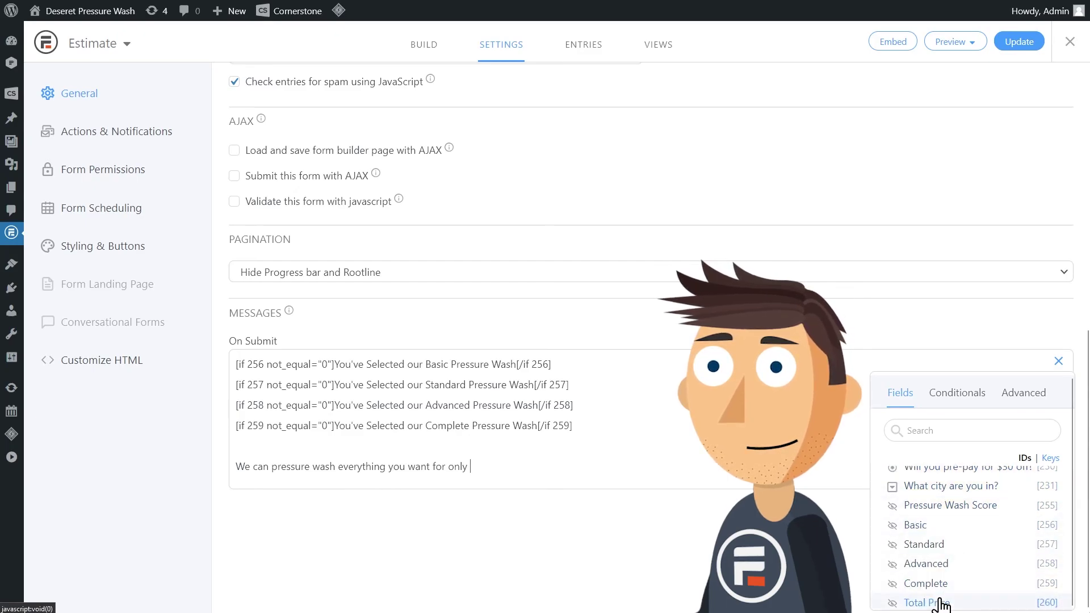
text(!)
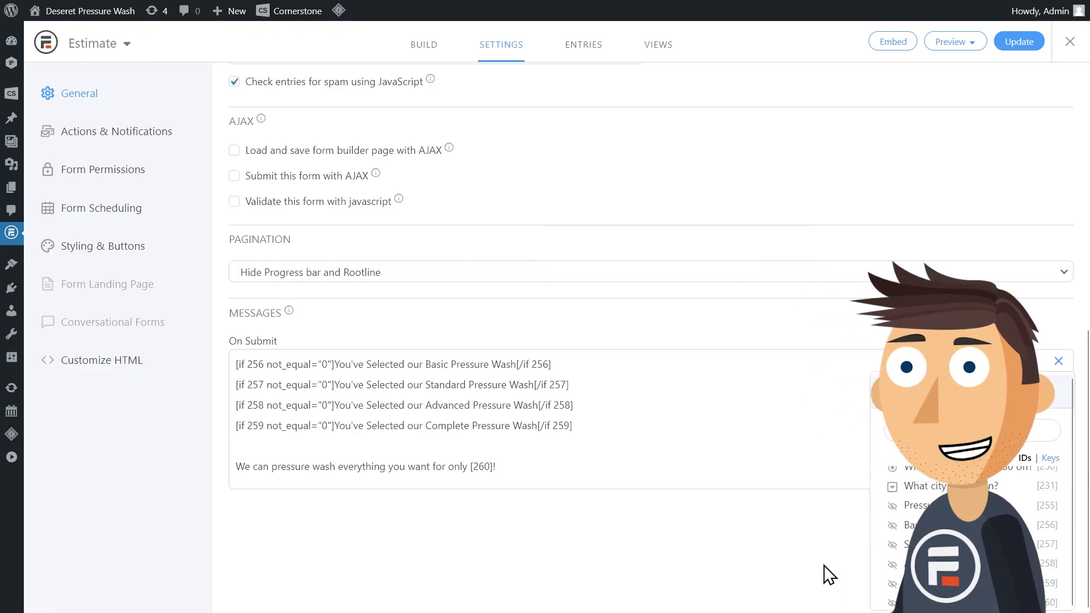
Save settings, then submit a live test with both discounts and a city, showing Standard and $420.00
click(1004, 44)
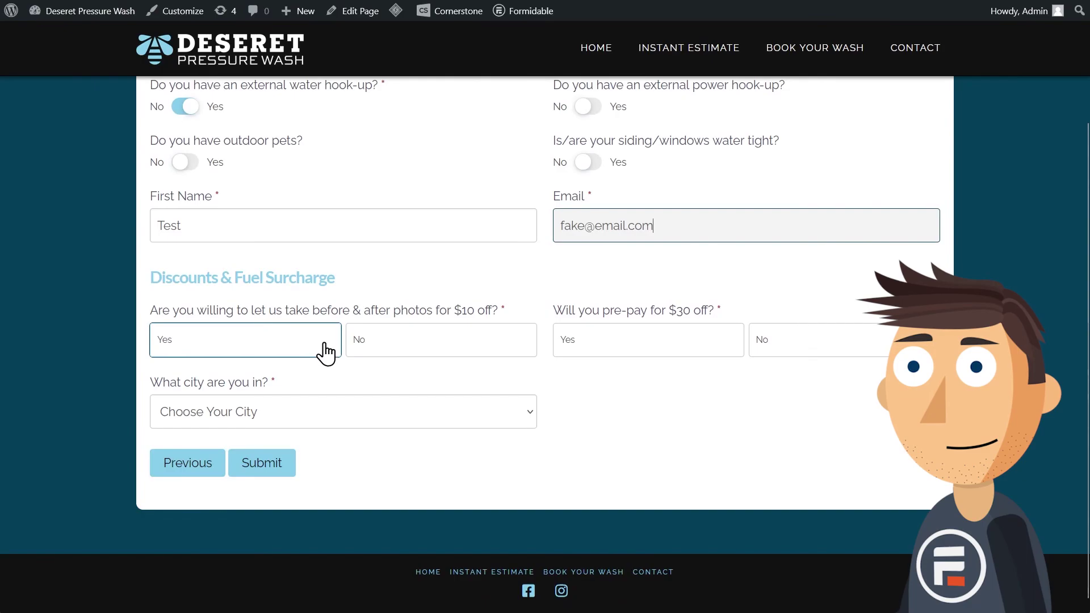
click(323, 346)
click(598, 341)
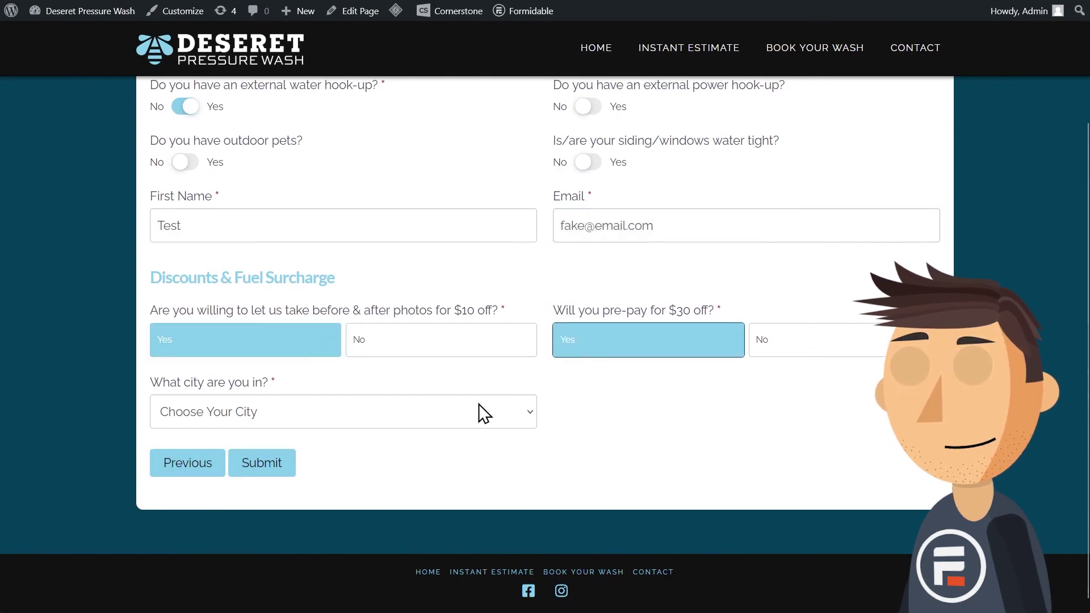
click(484, 411)
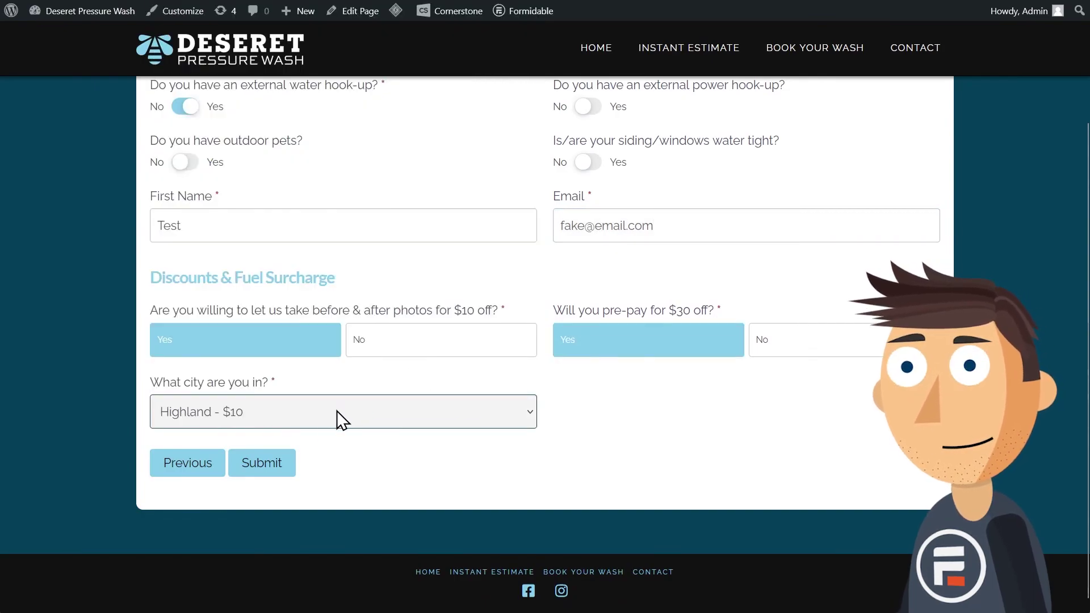
click(284, 461)
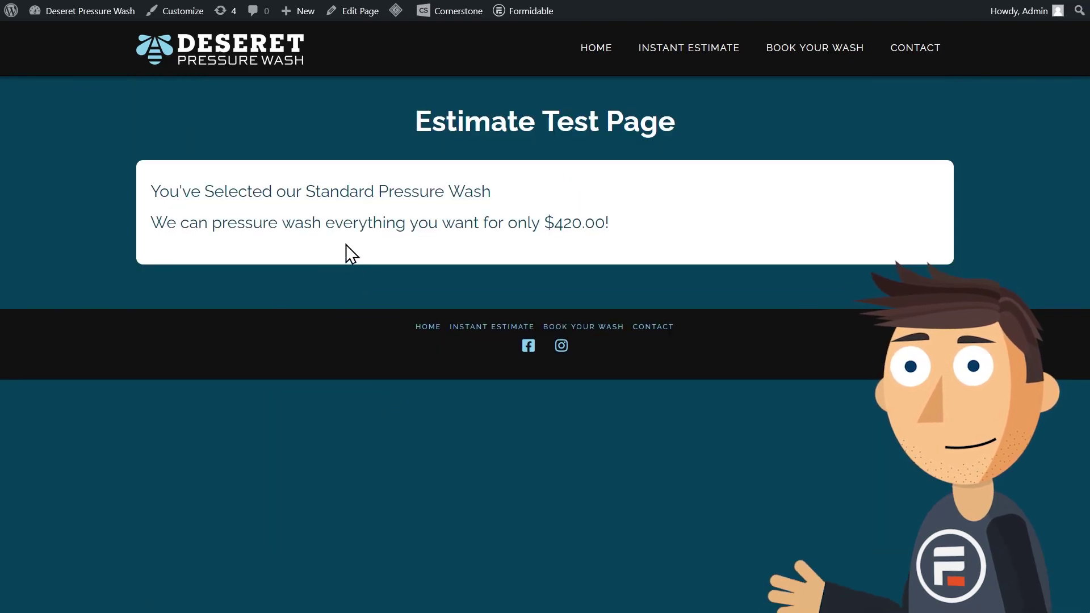